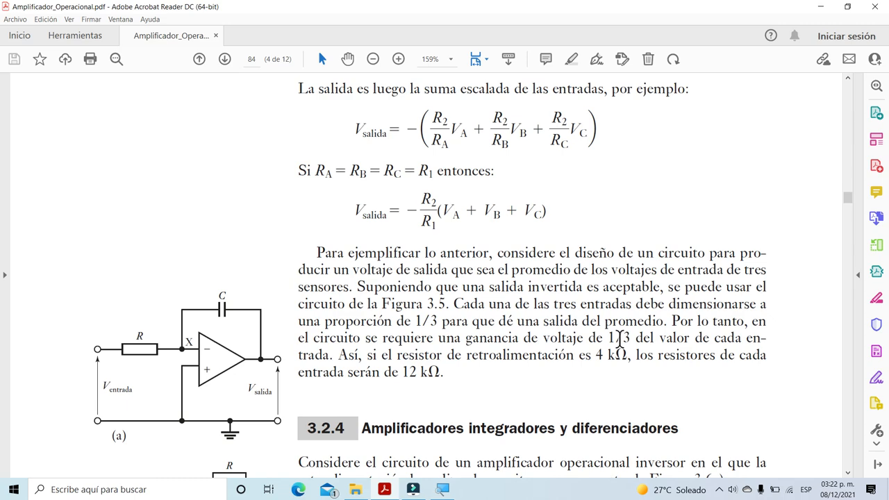
# Minimise the operational amplifier PDF and launch Proteus 8 Professional.
pyautogui.click(820, 6)
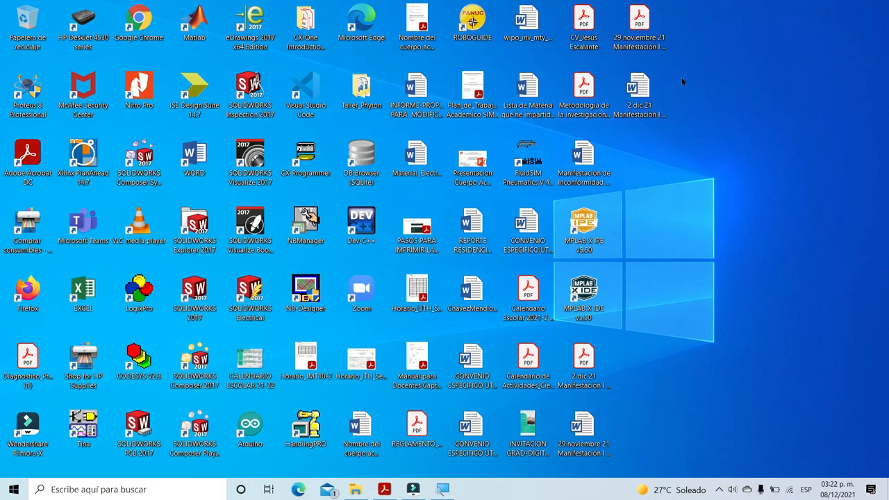
pyautogui.doubleClick(32, 113)
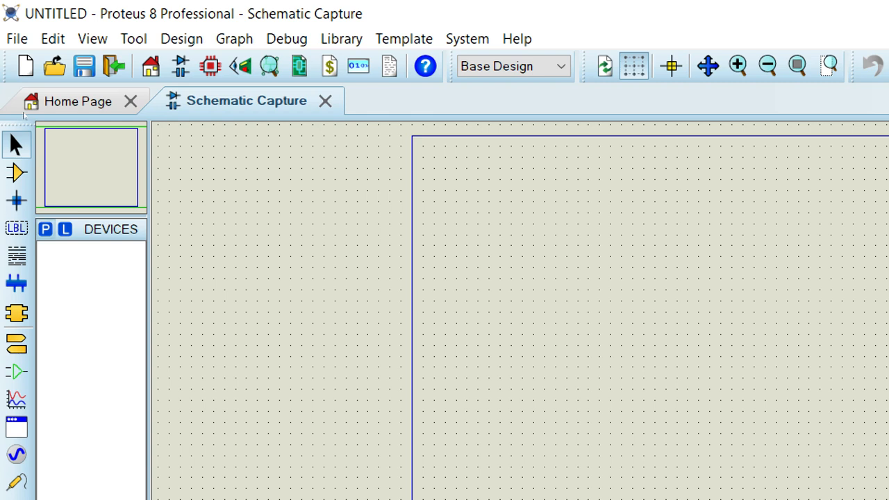
# Find the ideal operational amplifier OPAMP in the device library with the keyword OPAMP and place one on the schematic sheet.
pyautogui.press('p')
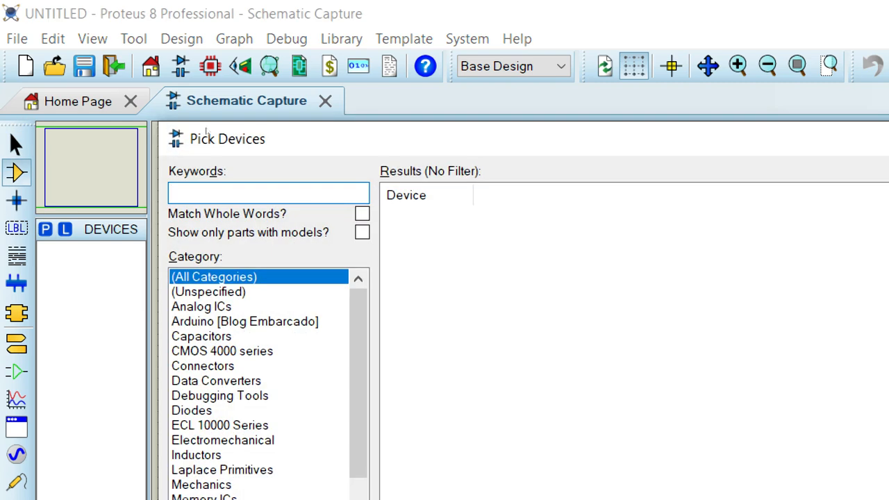
pyautogui.write('OPA')
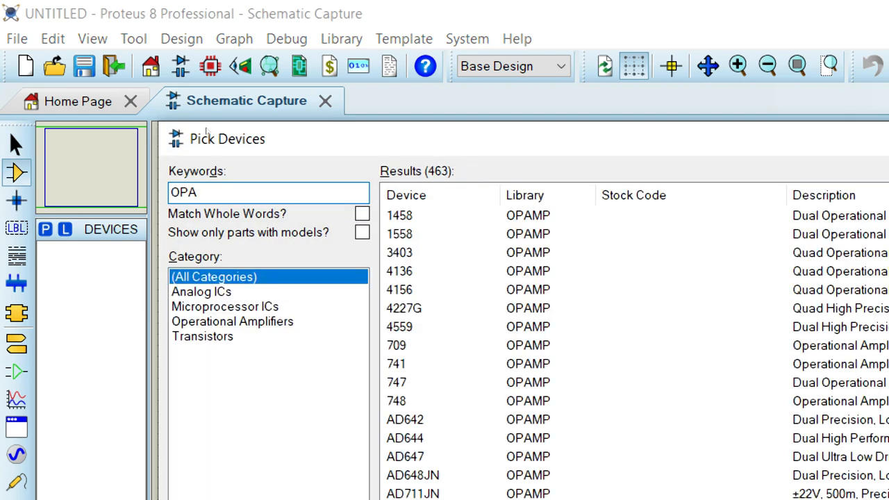
pyautogui.write('MP')
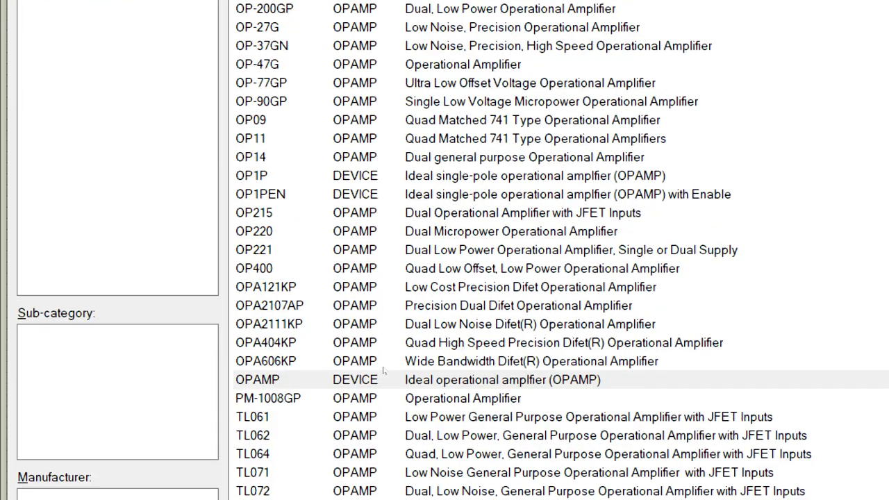
pyautogui.click(376, 375)
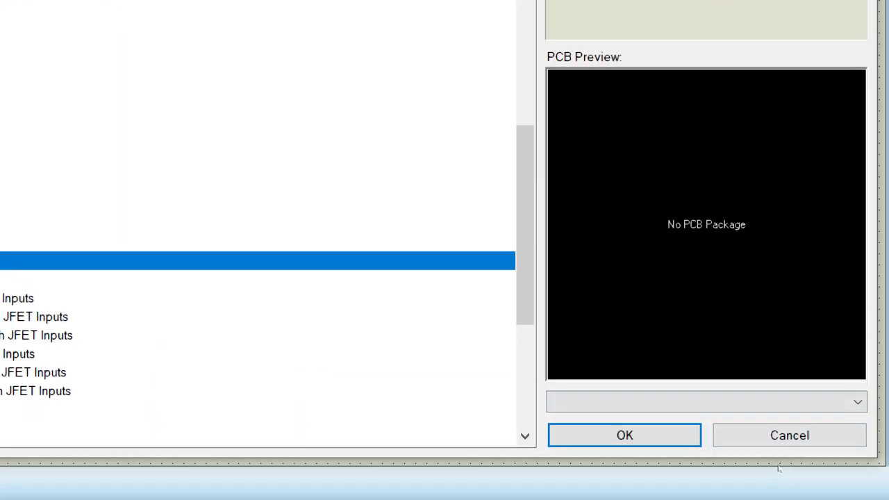
pyautogui.click(659, 438)
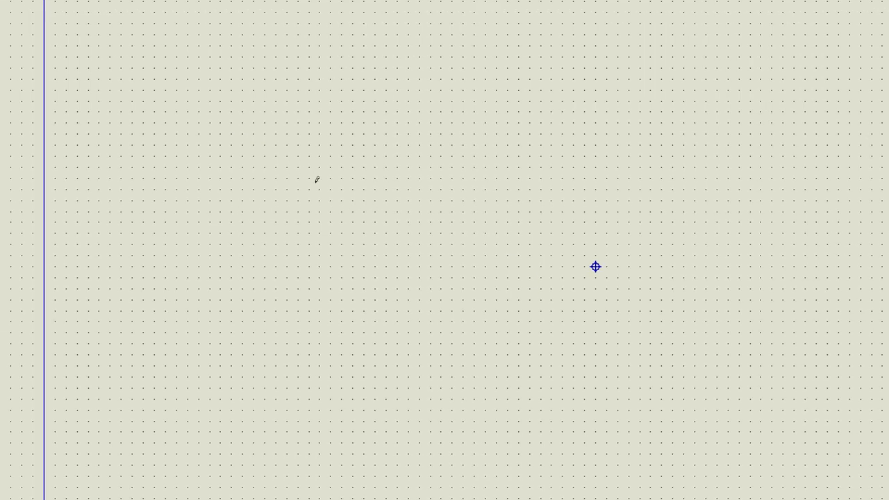
pyautogui.click(563, 178)
pyautogui.click(563, 179)
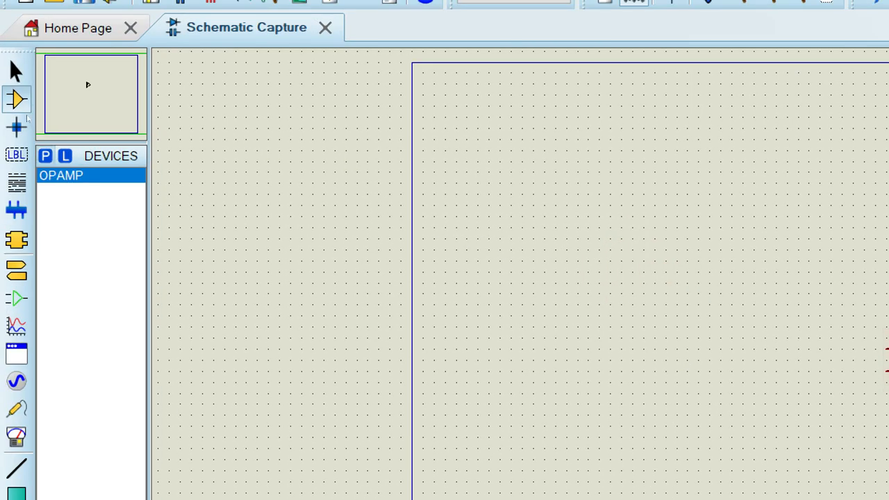
# Find the generic resistor RES in the device library with the keyword res and add it to the device list.
pyautogui.click(45, 156)
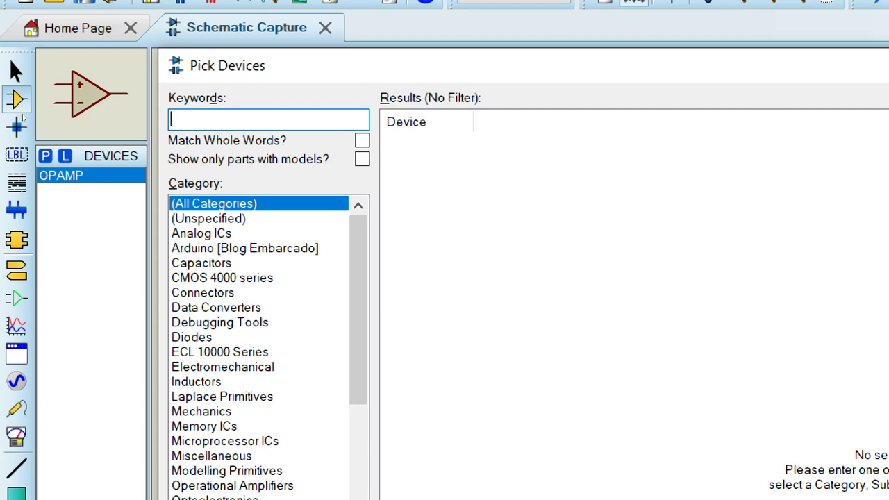
pyautogui.write('res')
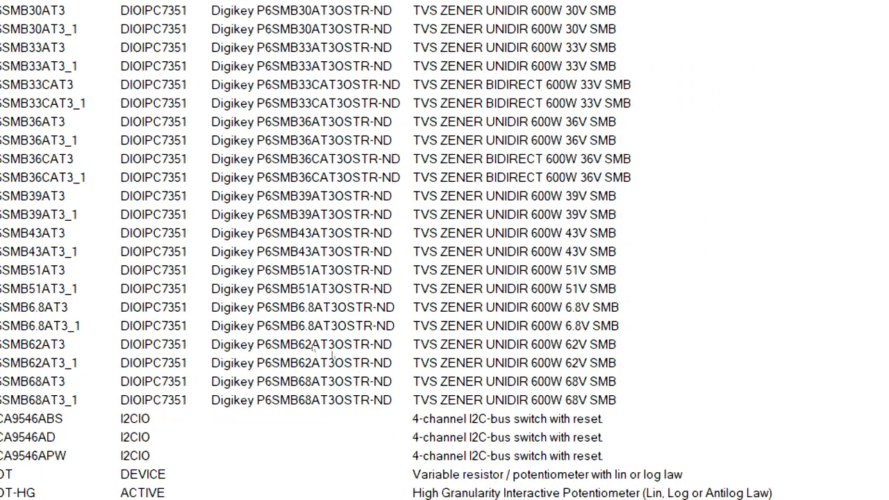
pyautogui.scroll(-2, 333, 354)
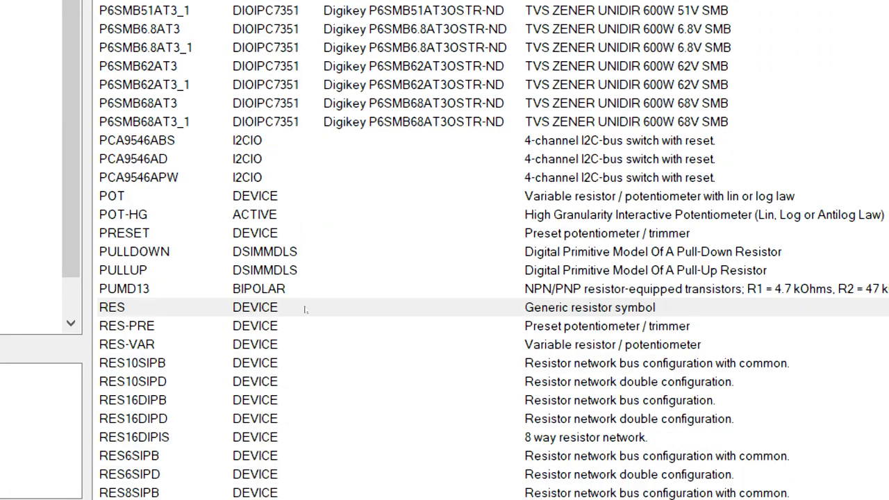
pyautogui.click(304, 309)
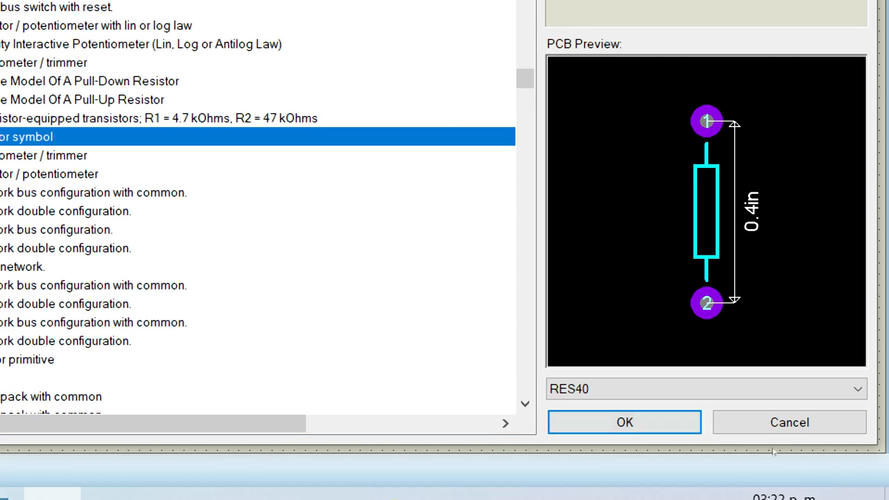
pyautogui.click(625, 422)
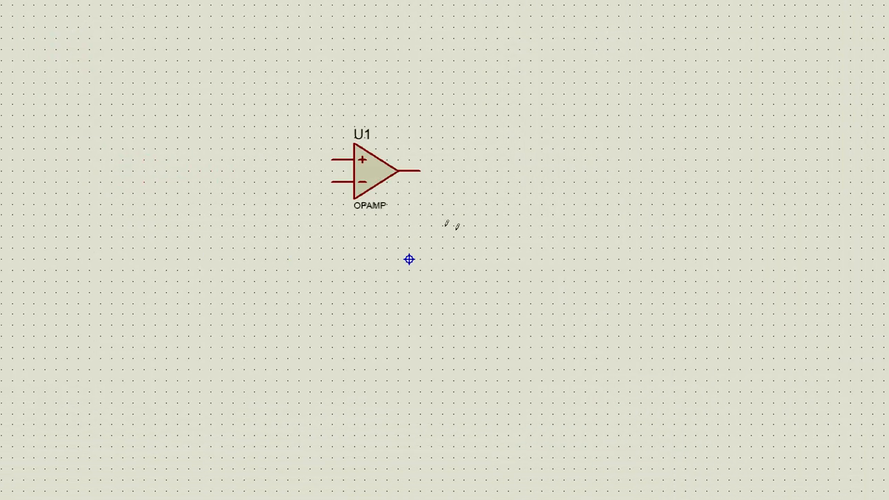
# Place three resistors stacked before the op-amp's inputs and a fourth resistor above the op-amp.
pyautogui.click(440, 262)
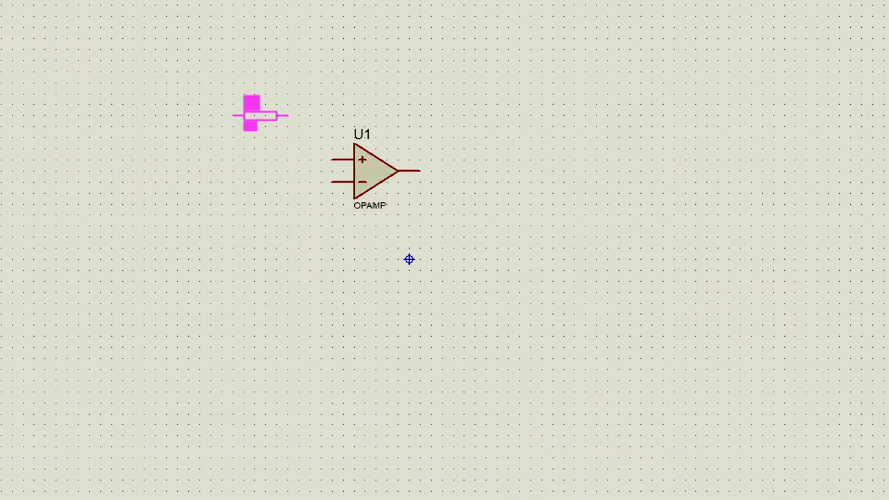
pyautogui.click(227, 115)
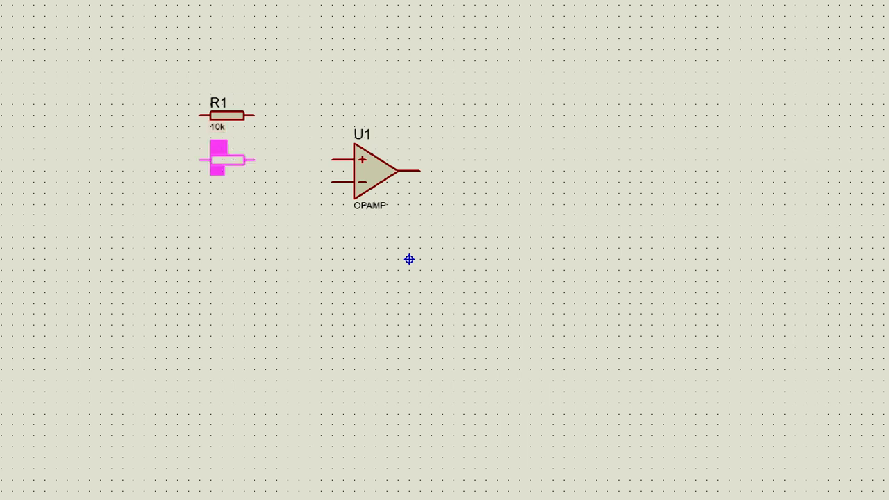
pyautogui.click(227, 148)
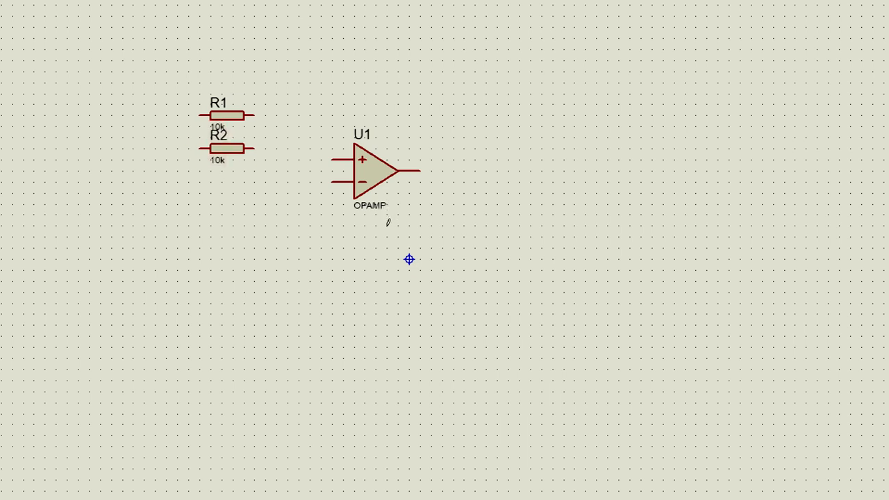
pyautogui.click(227, 181)
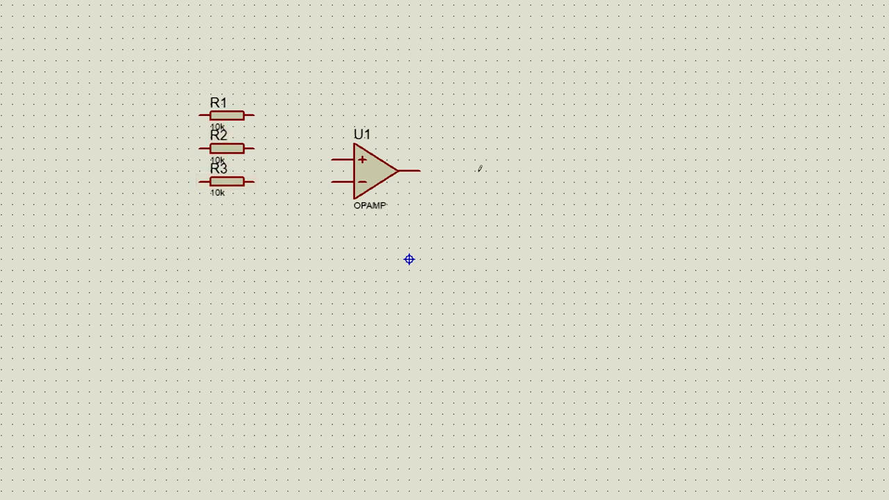
pyautogui.click(358, 82)
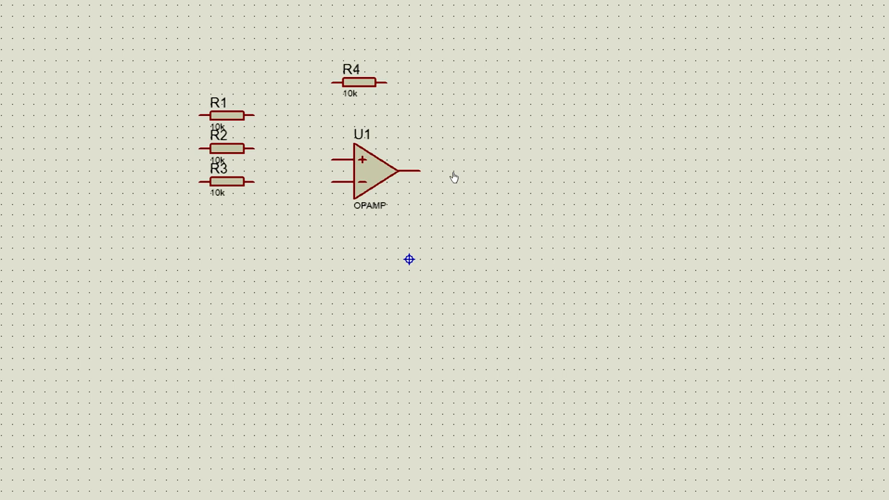
# Y-mirror the op-amp so its inverting input is the upper one.
pyautogui.rightClick(457, 223)
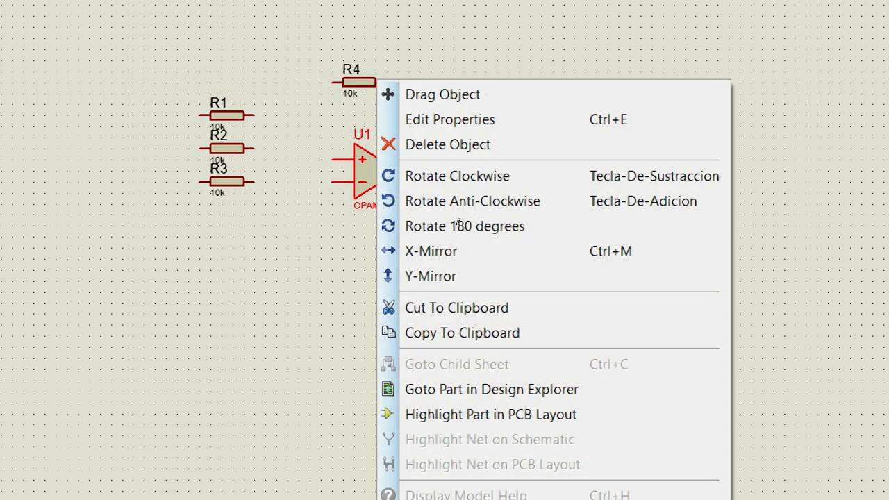
pyautogui.click(490, 274)
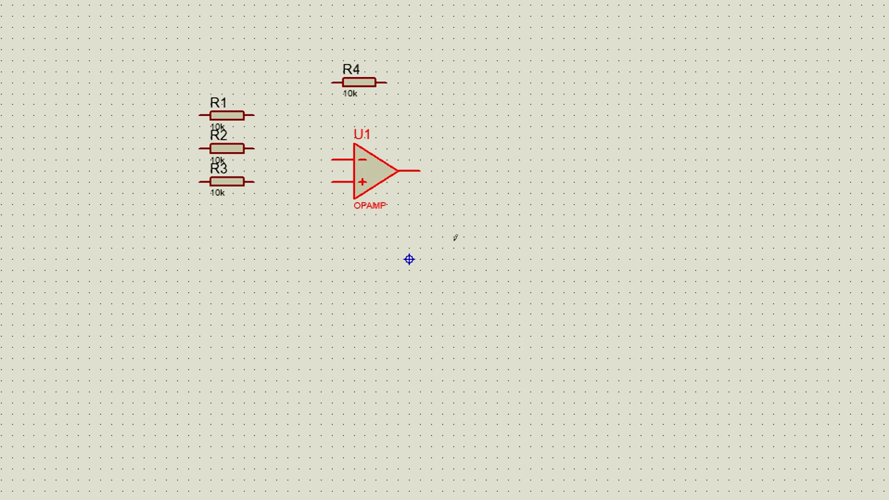
# Wire the output ends of R1, R2 and R3 together into the op-amp's inverting input.
pyautogui.click(403, 219)
pyautogui.click(445, 210)
pyautogui.click(422, 205)
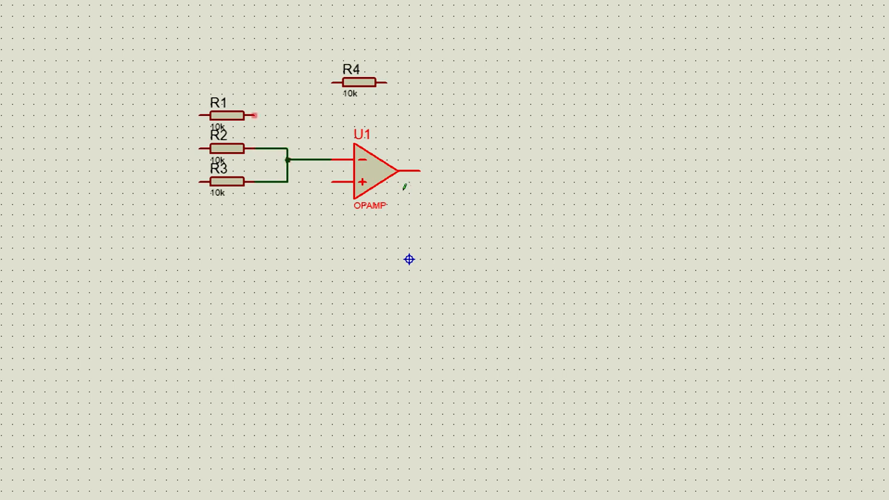
pyautogui.click(409, 186)
pyautogui.click(420, 205)
# Wire R4 as the feedback resistor between the op-amp's inverting input node and its output.
pyautogui.click(442, 171)
pyautogui.click(466, 182)
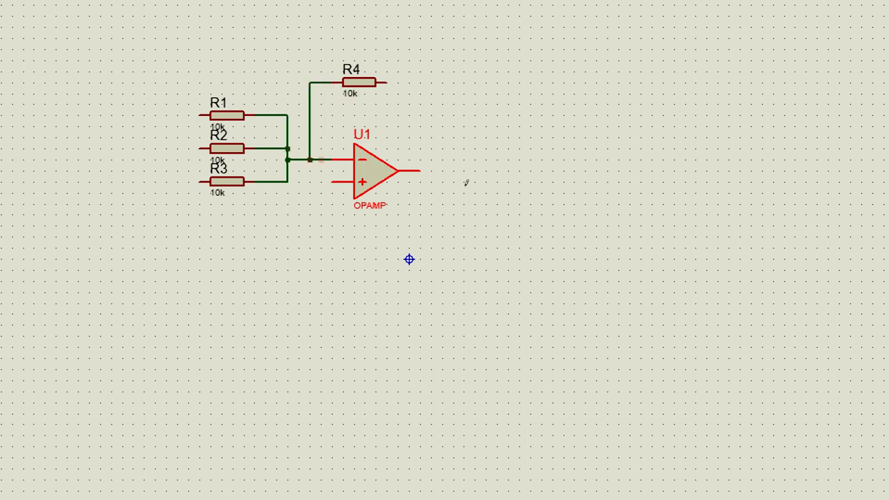
pyautogui.click(471, 169)
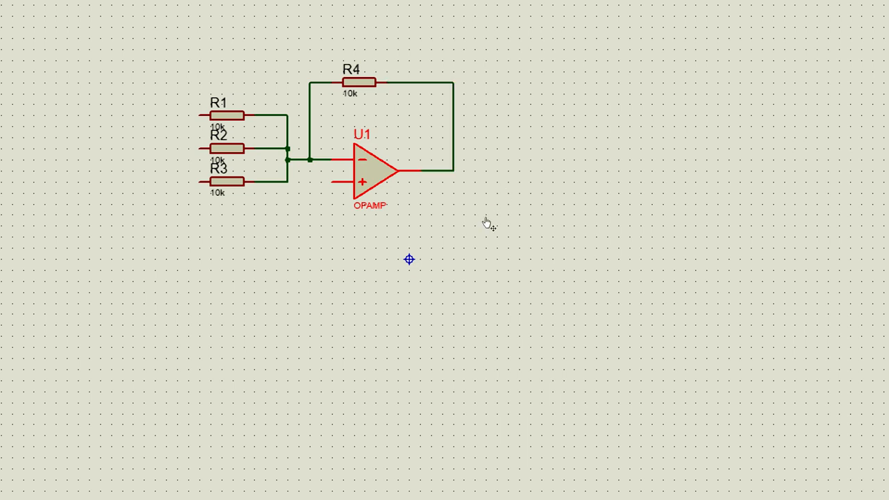
# Set the resistance value of R1 to 1k.
pyautogui.scroll(1, 486, 222)
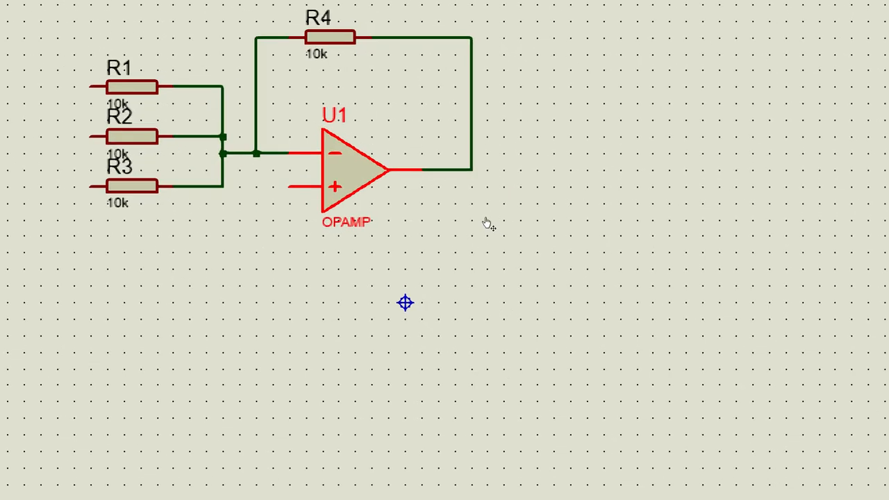
pyautogui.scroll(3, 486, 222)
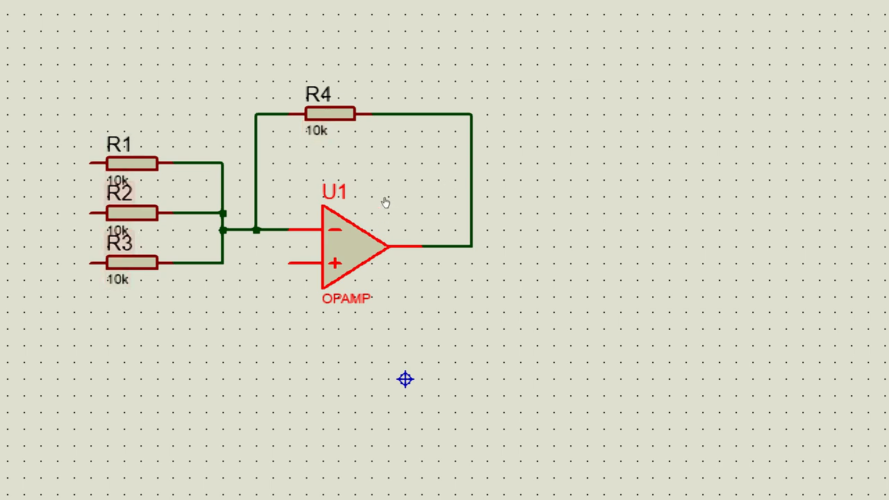
pyautogui.doubleClick(118, 144)
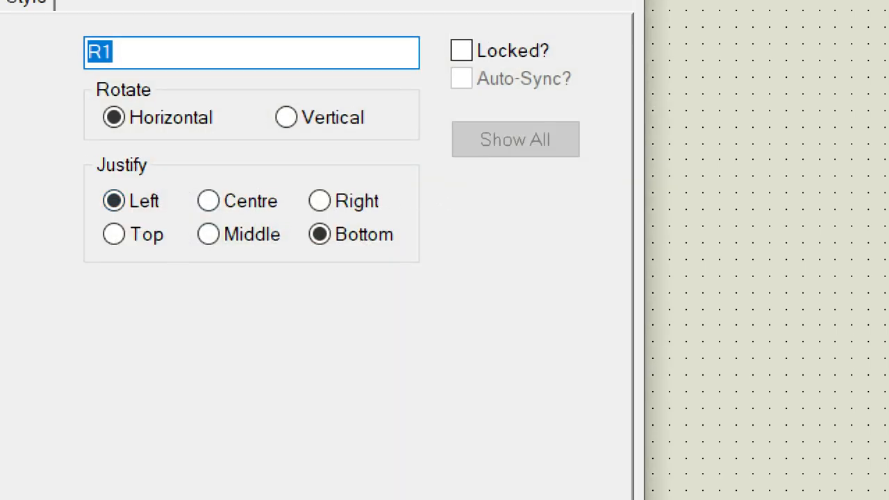
pyautogui.click(601, 125)
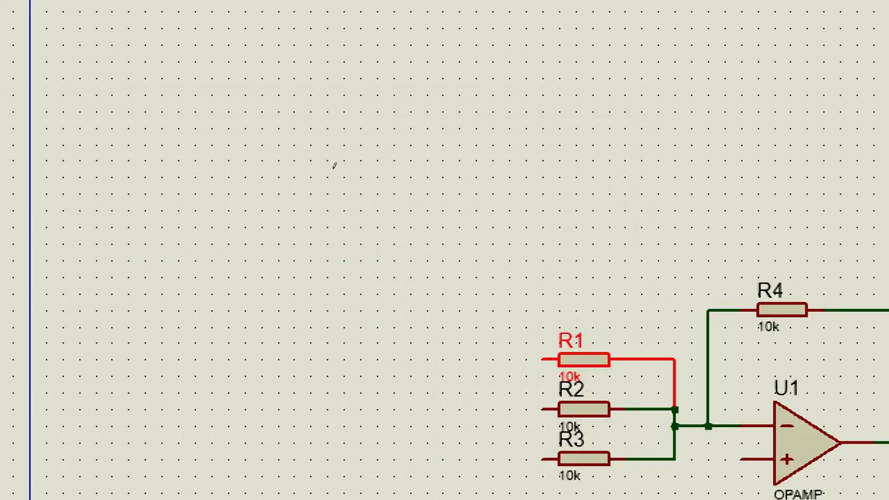
pyautogui.doubleClick(392, 198)
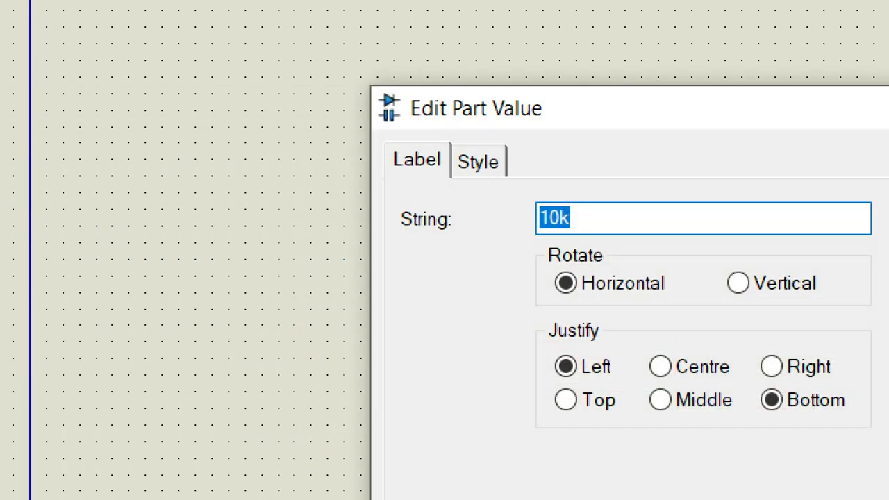
pyautogui.press('Left')
pyautogui.press('BackSpace')
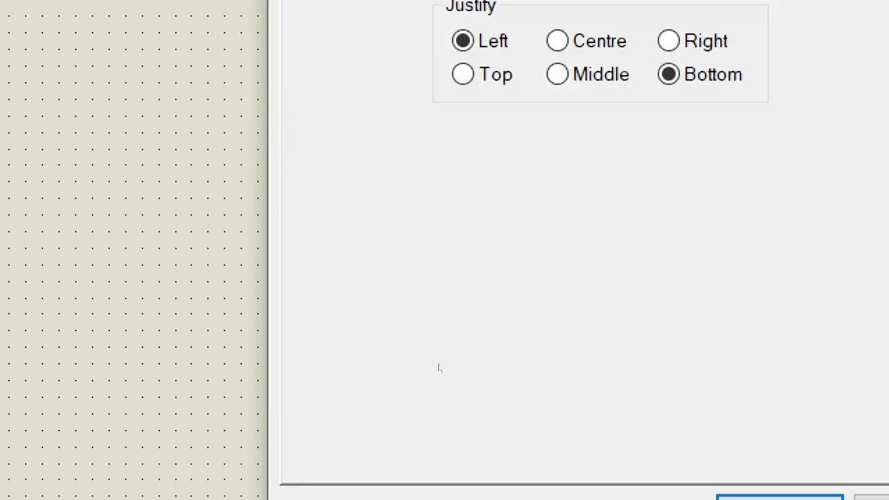
pyautogui.press('Return')
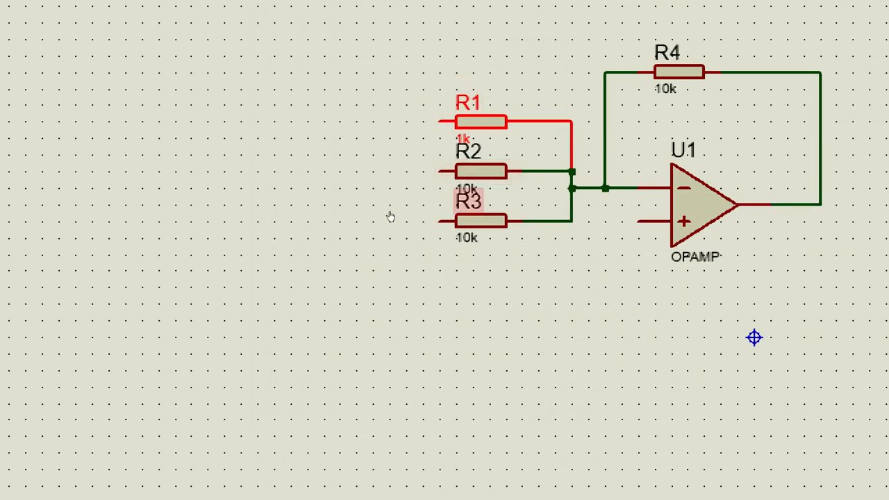
pyautogui.click(392, 209)
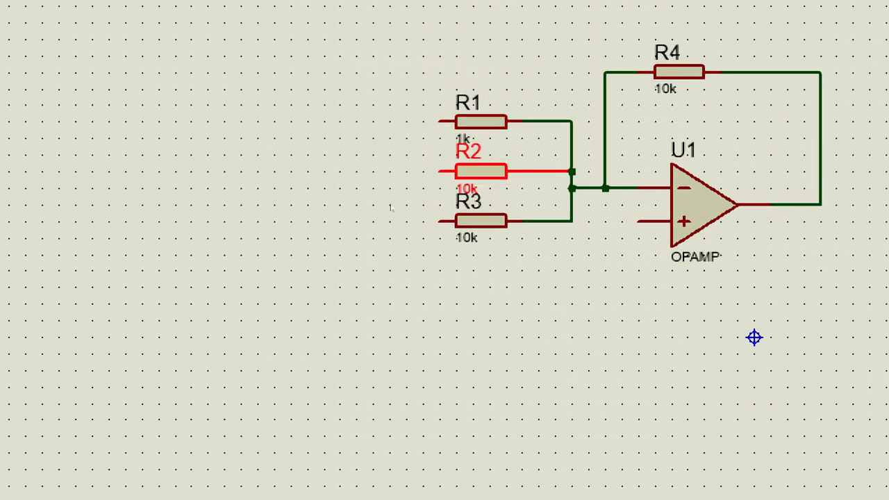
pyautogui.doubleClick(469, 154)
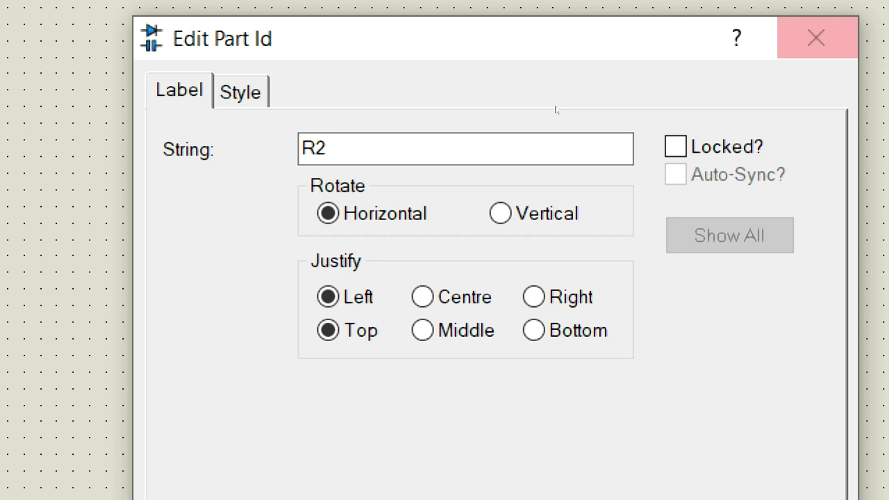
pyautogui.click(813, 37)
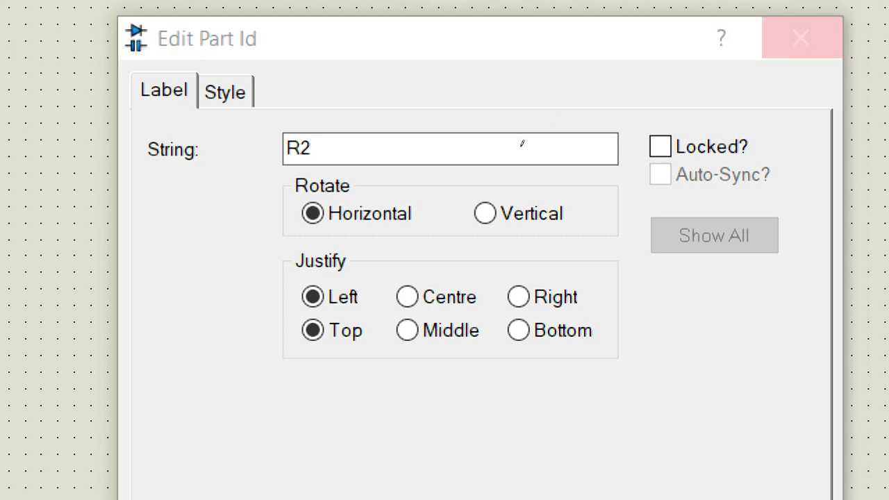
# Set the resistance value of R2 to 1k.
pyautogui.click(395, 206)
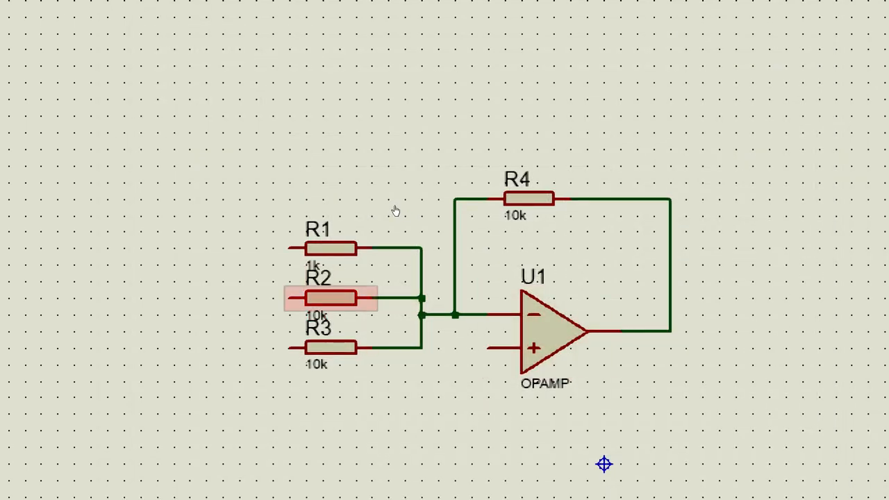
pyautogui.doubleClick(395, 208)
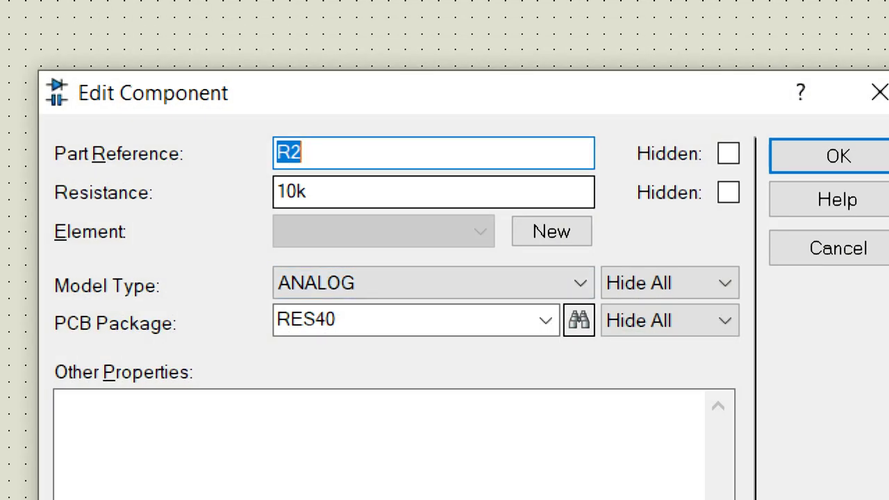
pyautogui.click(288, 192)
pyautogui.press('Delete')
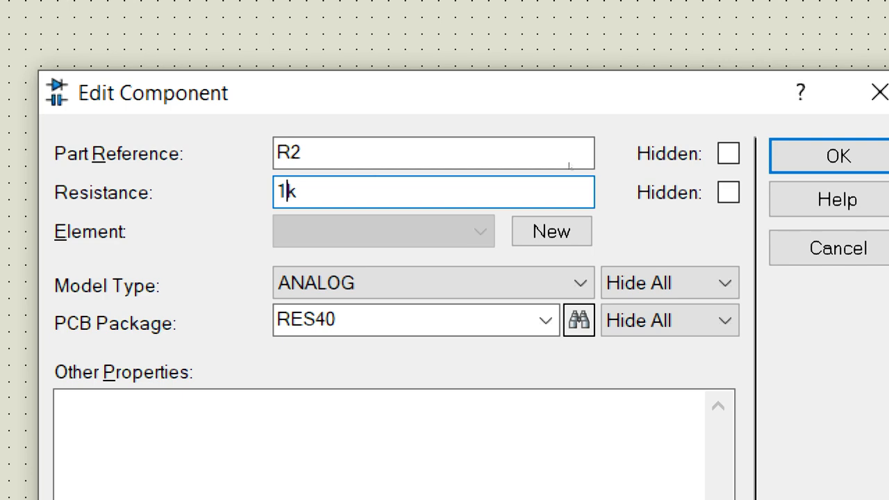
pyautogui.press('Return')
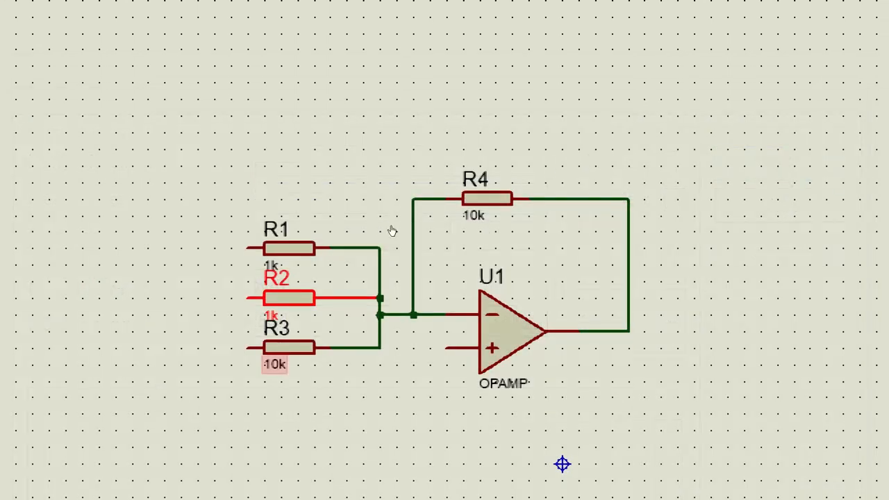
# Set the resistance value of R3 to 1k.
pyautogui.doubleClick(393, 228)
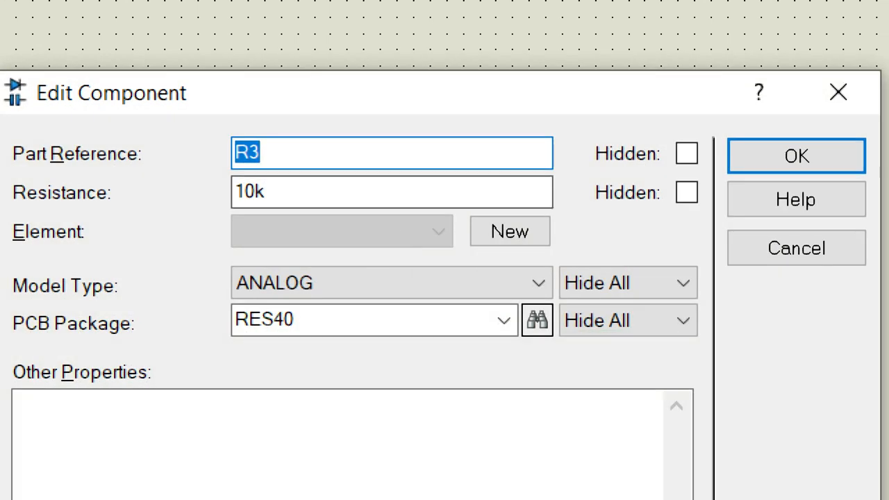
pyautogui.click(243, 193)
pyautogui.press('Delete')
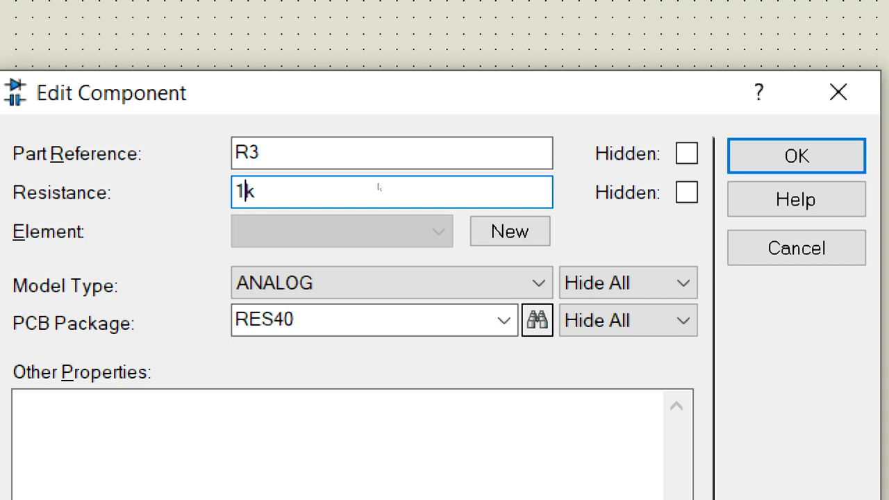
pyautogui.press('Return')
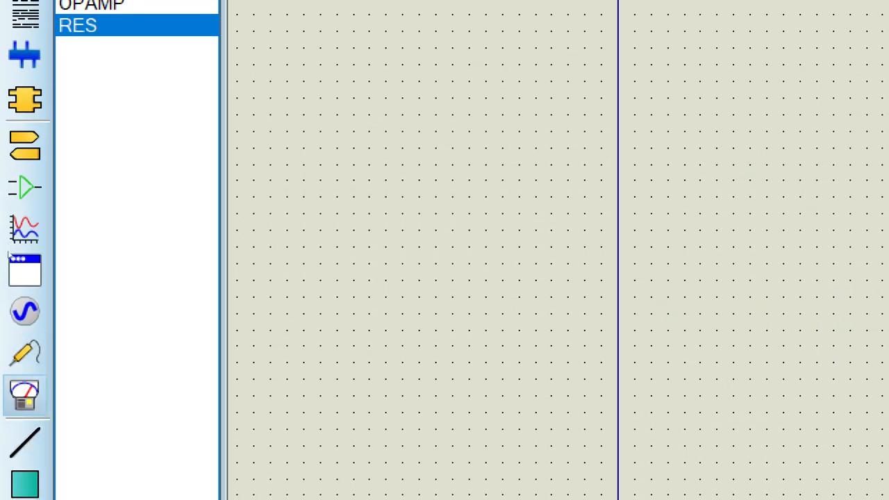
# Place a DC voltmeter to the lower right of the op-amp, near its output.
pyautogui.click(24, 396)
pyautogui.click(57, 183)
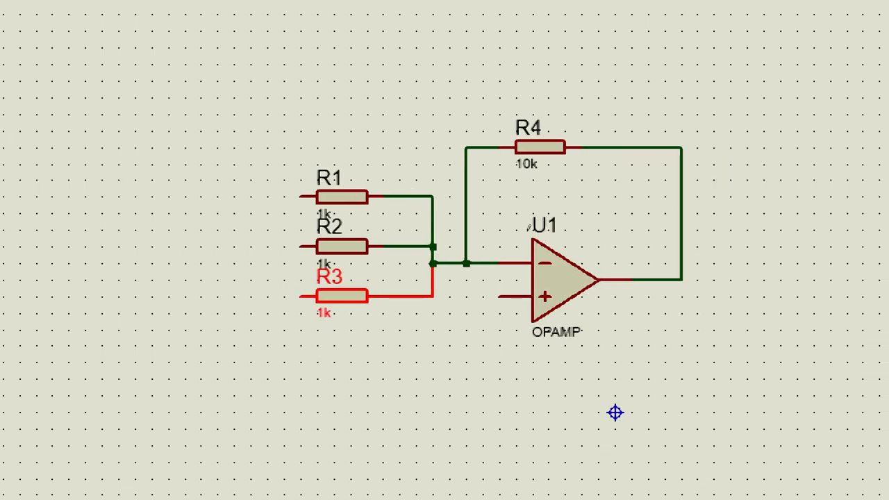
pyautogui.click(730, 361)
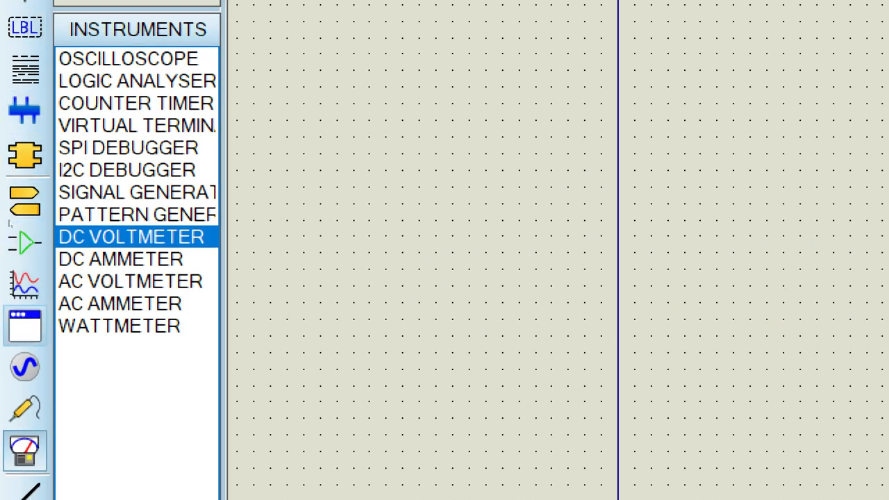
# Place three DC generators in a column to the left of R1, R2 and R3, one level with each resistor.
pyautogui.click(24, 367)
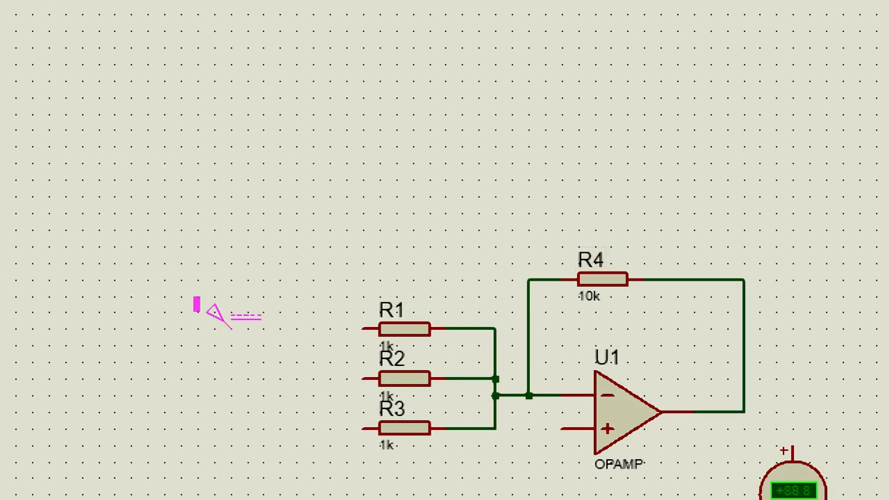
pyautogui.click(215, 314)
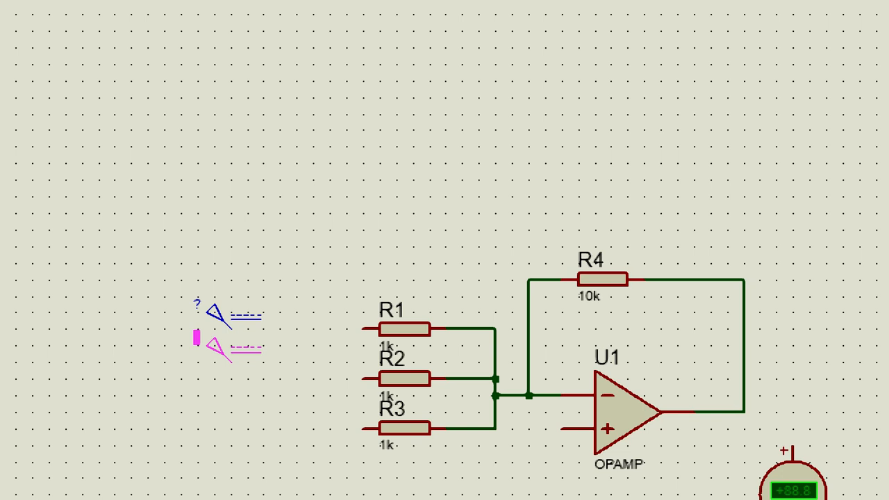
pyautogui.click(215, 363)
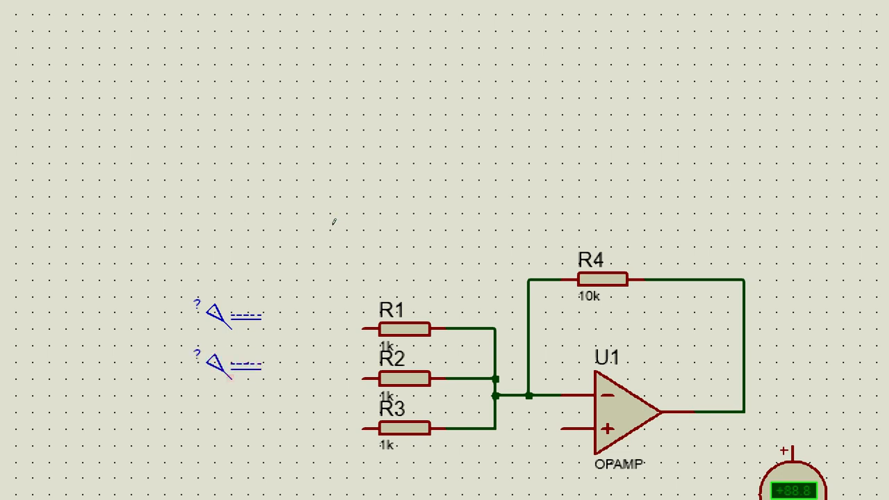
pyautogui.click(215, 411)
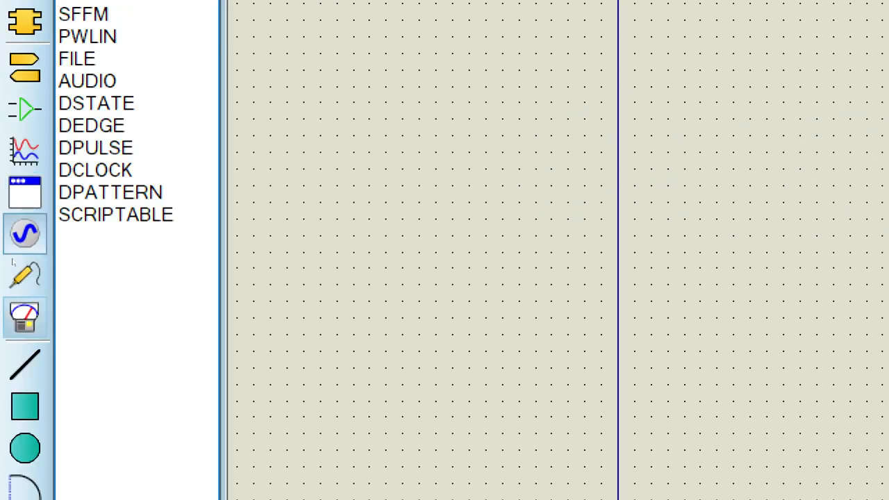
# Place three more DC voltmeters in a descending diagonal row below the DC generators and input resistors.
pyautogui.click(25, 318)
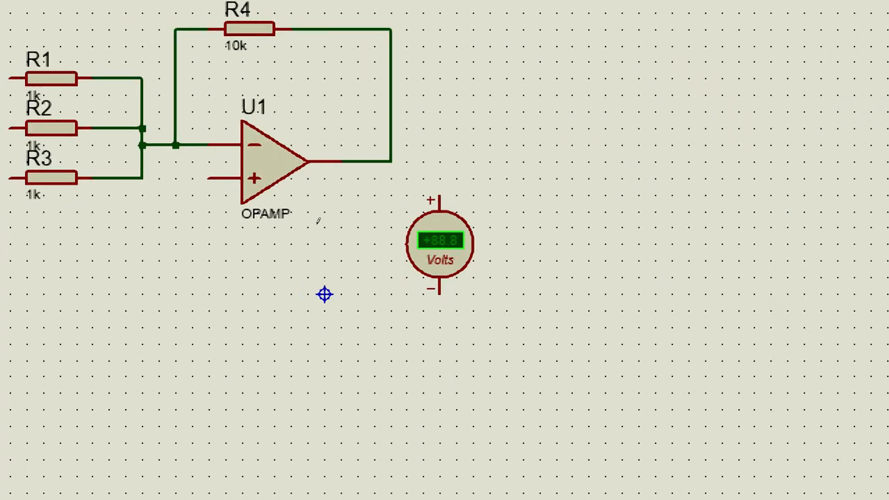
pyautogui.click(352, 261)
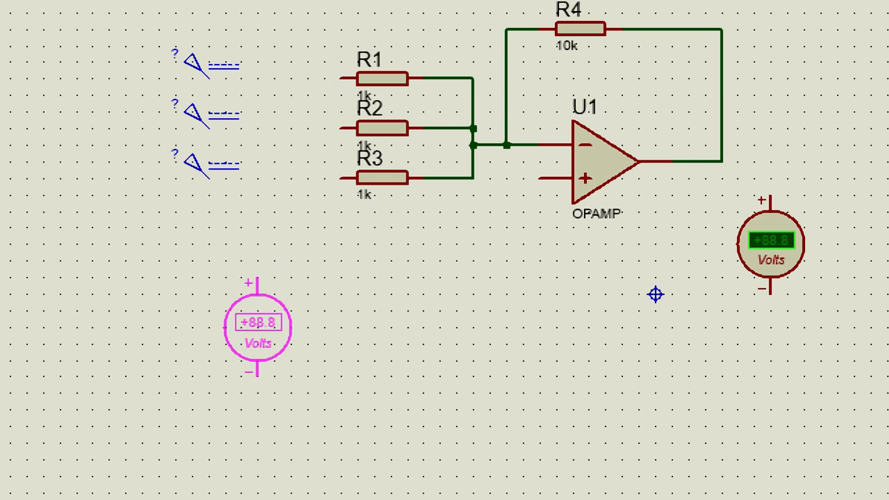
pyautogui.click(354, 274)
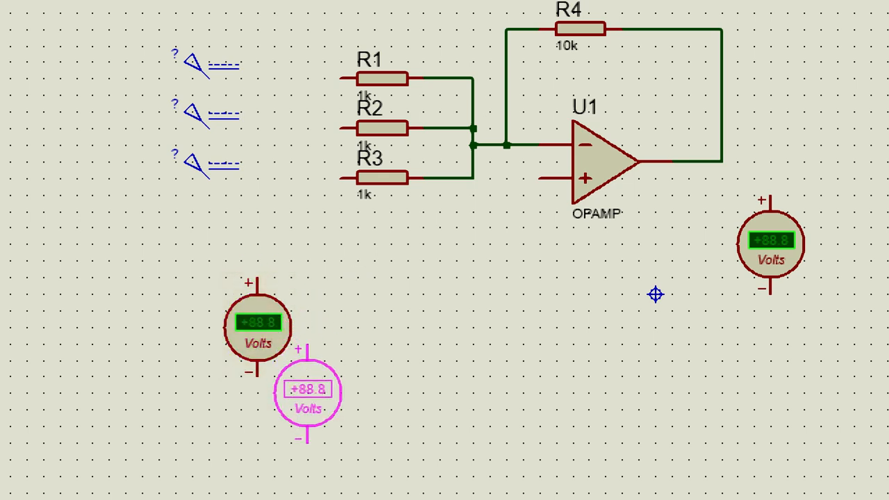
pyautogui.click(307, 391)
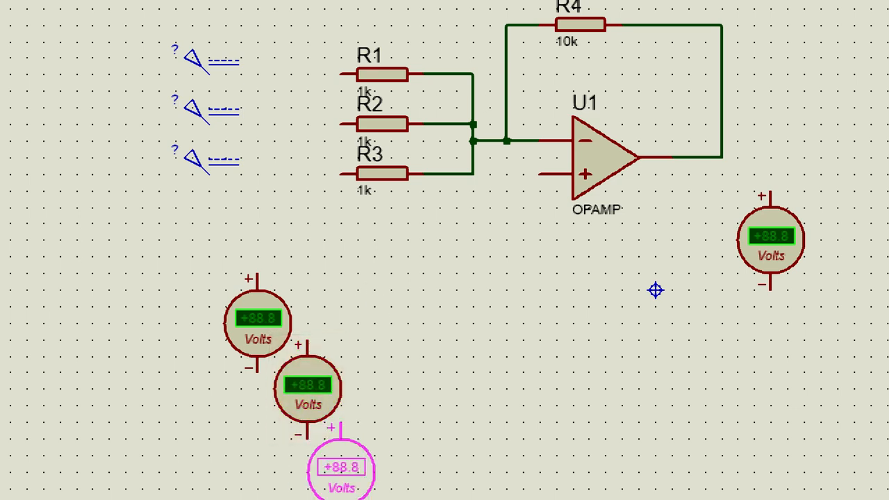
pyautogui.click(357, 472)
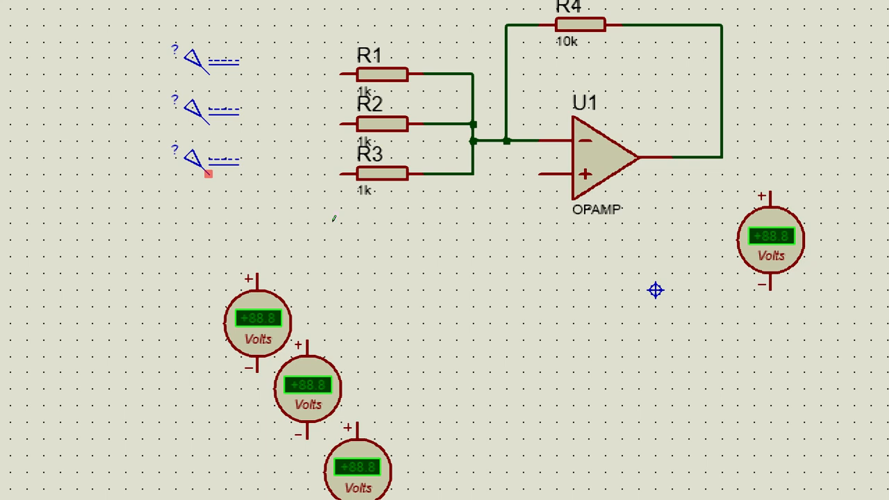
# Wire each of the three DC generators to the free input end of its matching resistor R3, R2 and R1.
pyautogui.click(208, 173)
pyautogui.click(340, 174)
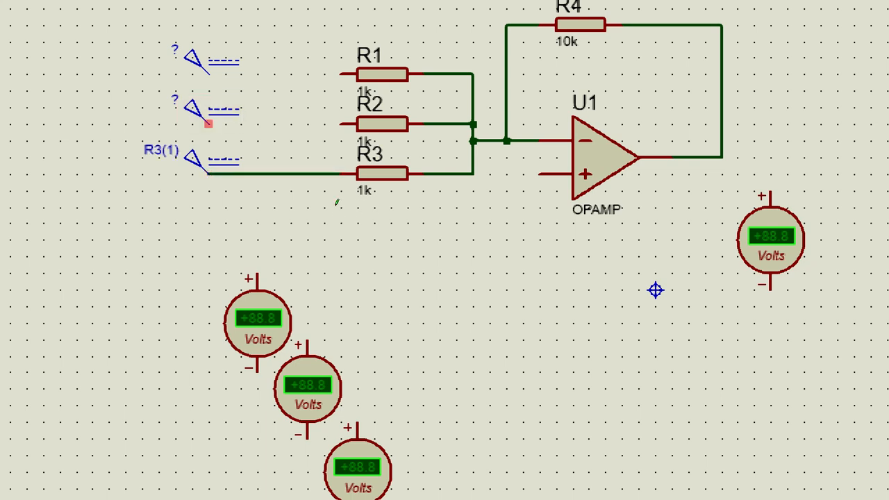
pyautogui.click(208, 123)
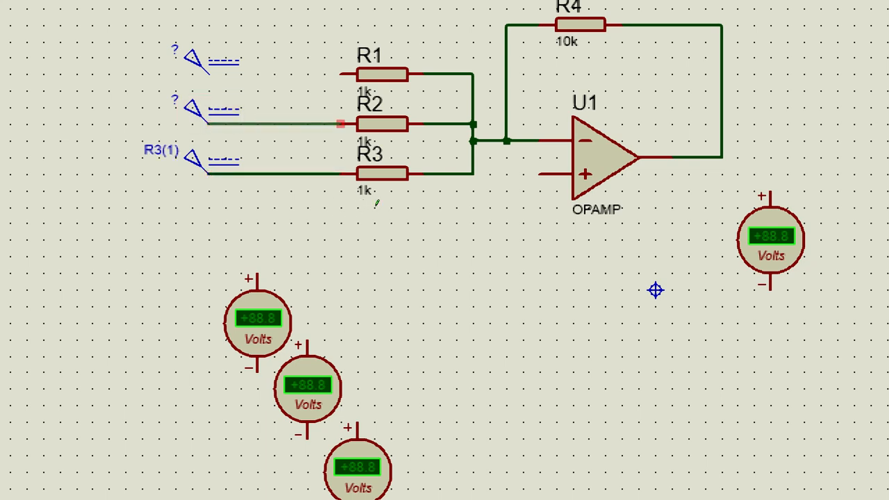
pyautogui.click(340, 124)
pyautogui.click(209, 73)
pyautogui.click(340, 74)
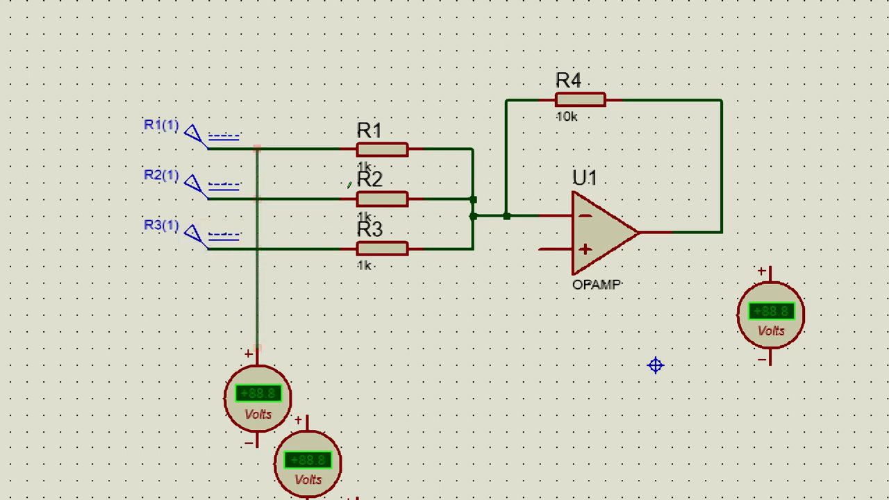
# Wire the positive terminals of the three input voltmeters to the input lines of R1, R2 and R3 respectively.
pyautogui.click(258, 149)
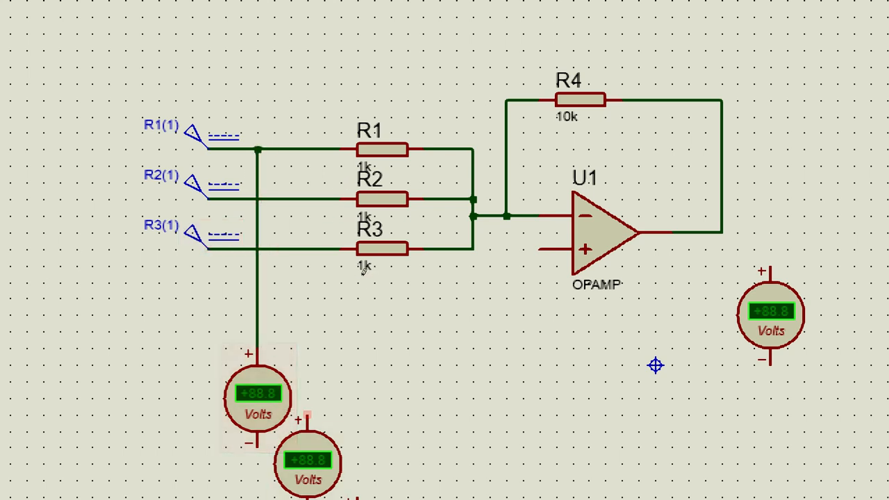
pyautogui.click(307, 415)
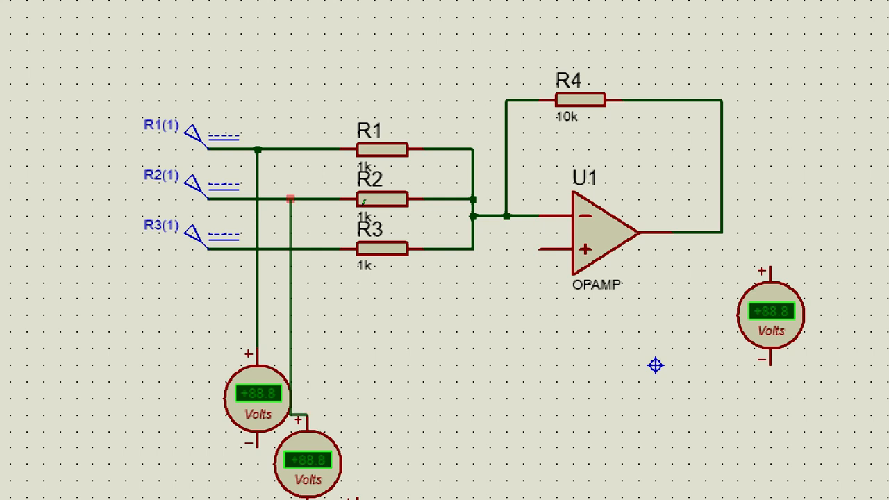
pyautogui.click(307, 199)
pyautogui.scroll(-3, 387, 324)
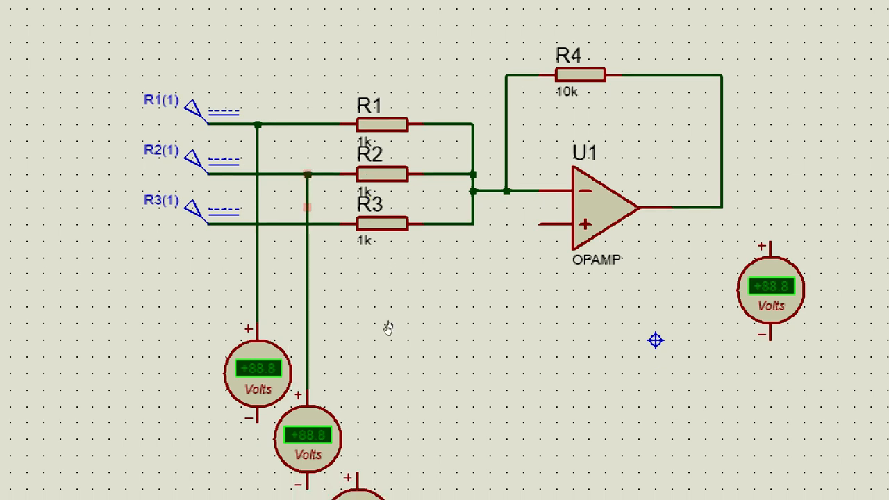
pyautogui.click(356, 405)
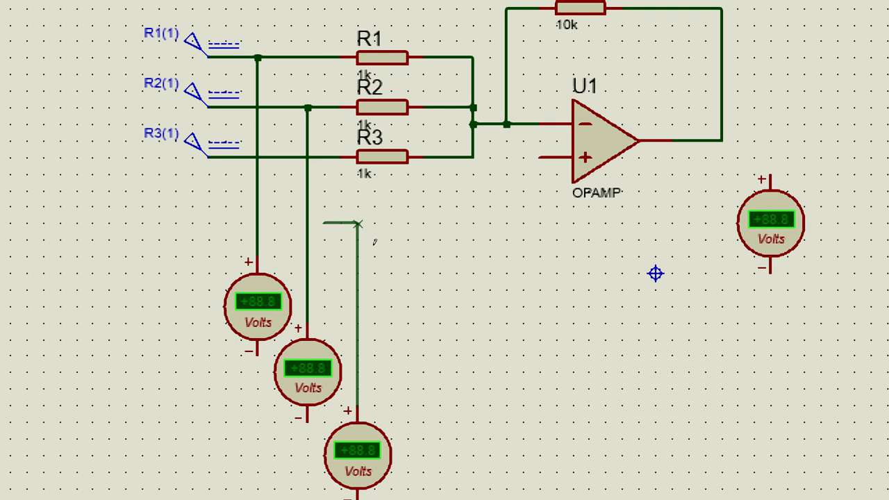
pyautogui.click(323, 157)
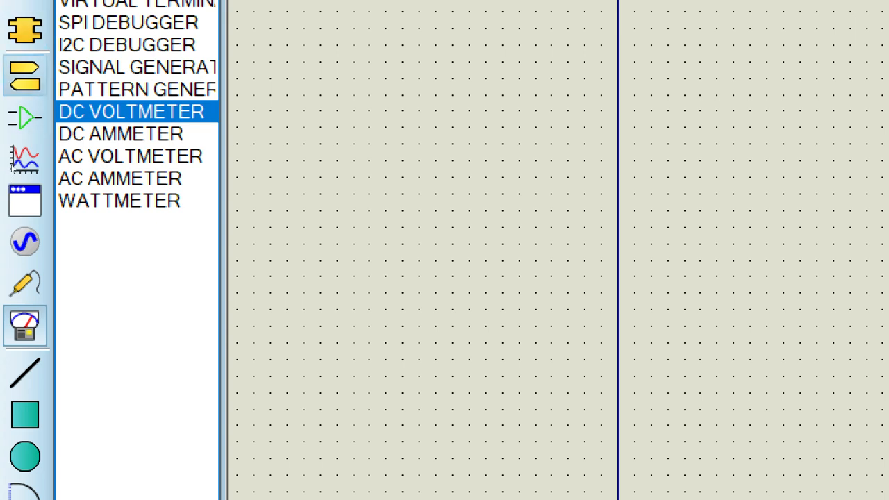
# Place a ground terminal below the negative terminal of each of the three input voltmeters.
pyautogui.click(26, 31)
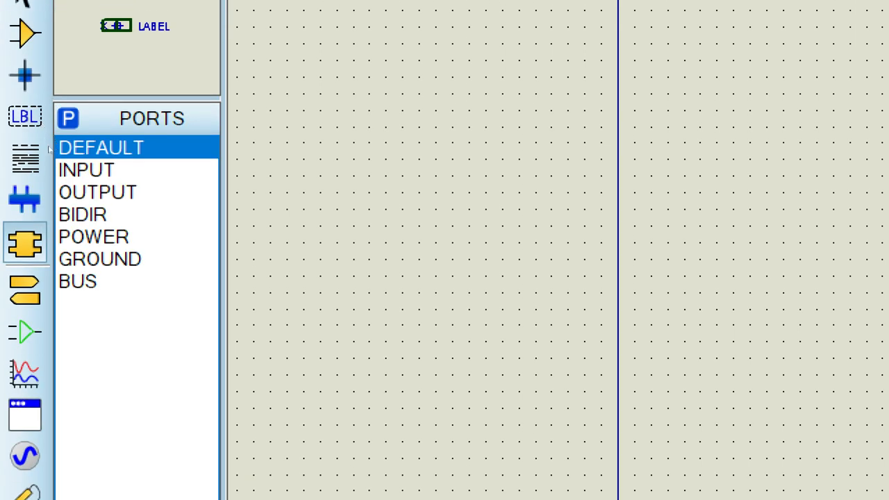
pyautogui.click(25, 289)
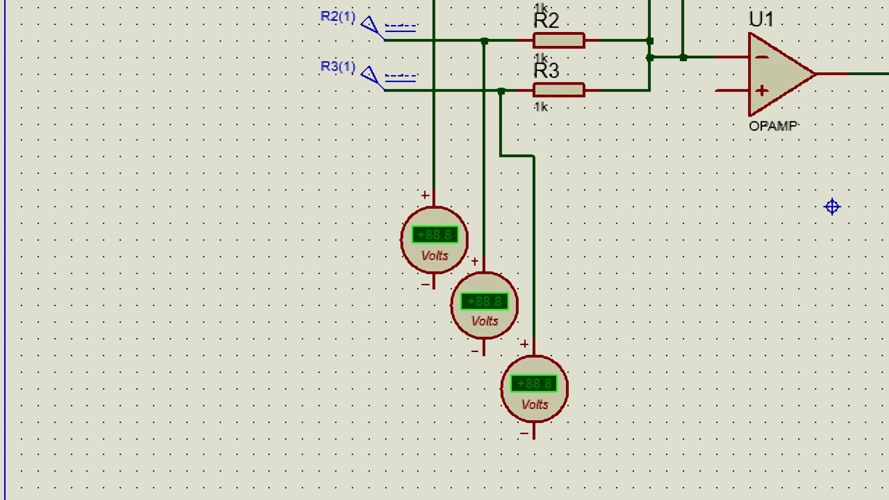
pyautogui.click(434, 358)
pyautogui.click(484, 408)
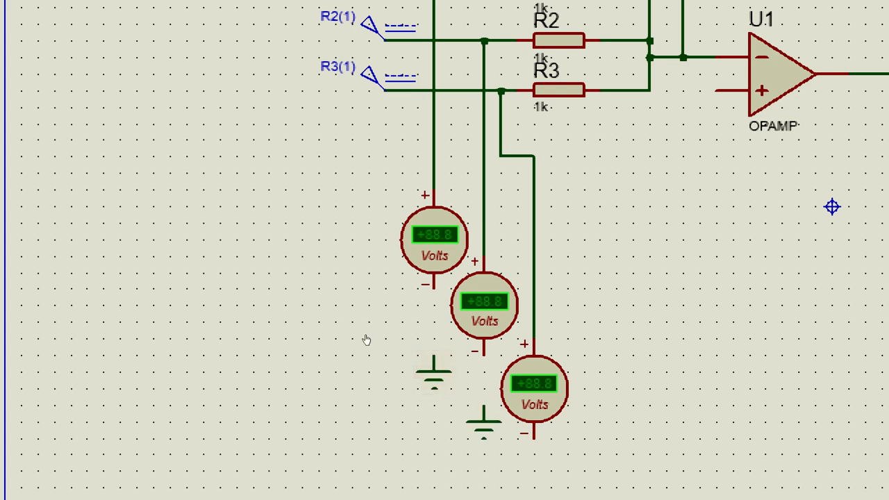
pyautogui.click(534, 443)
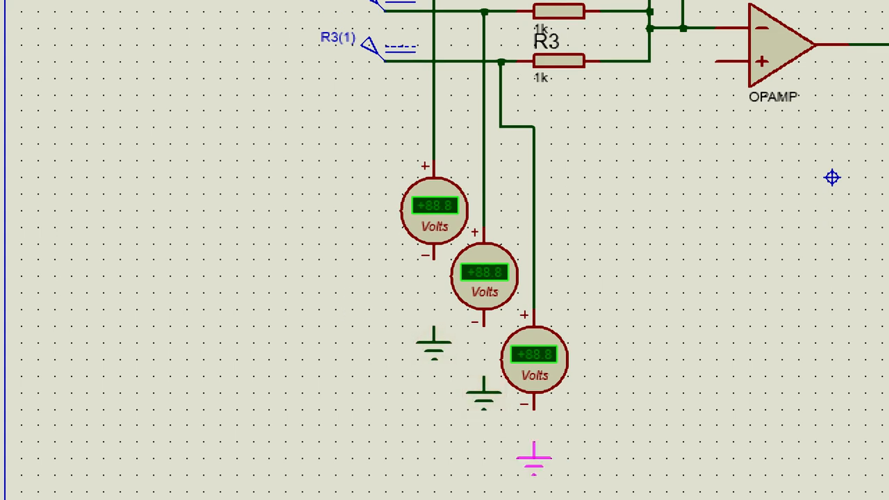
pyautogui.click(534, 443)
# Place one ground terminal below the output voltmeter and another below the op-amp's non-inverting input.
pyautogui.click(698, 229)
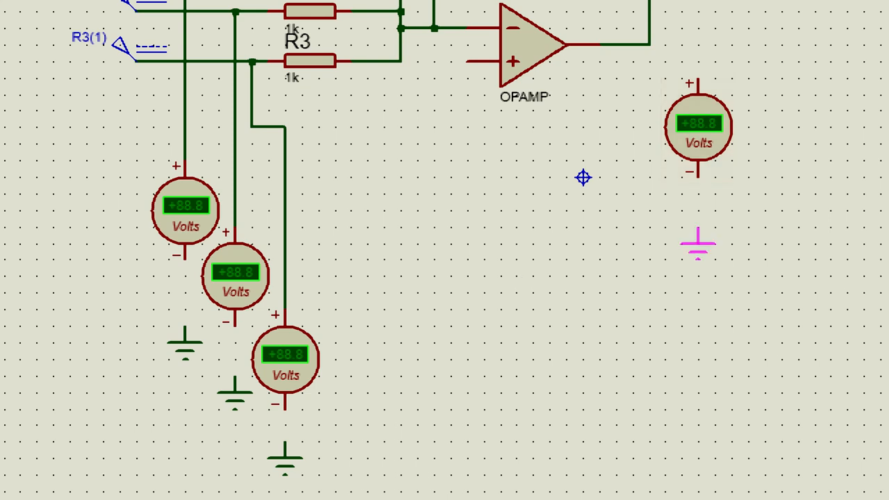
pyautogui.click(698, 230)
pyautogui.click(434, 129)
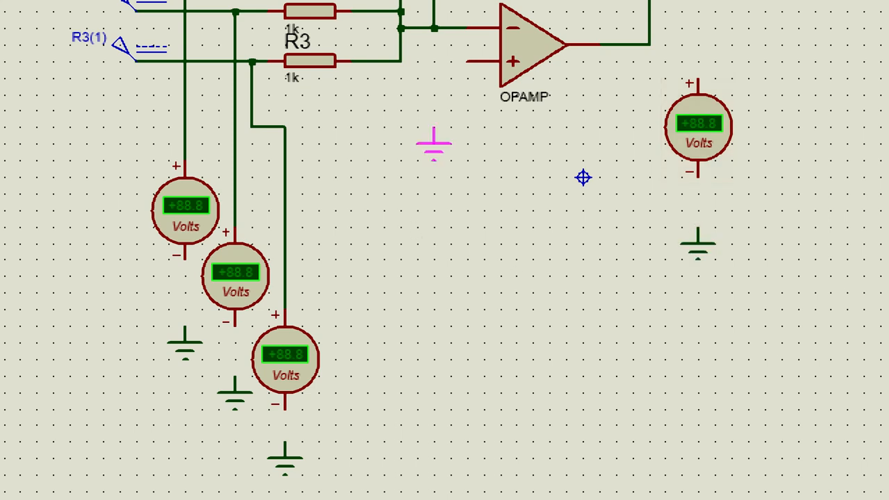
# Shift the ground terminal to the lower left of the op-amp and wire it to the non-inverting input.
pyautogui.click(417, 146)
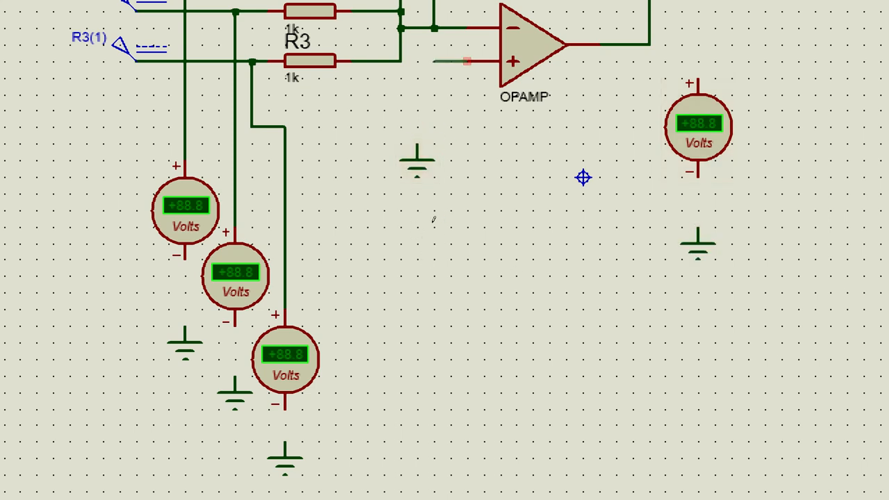
pyautogui.click(417, 145)
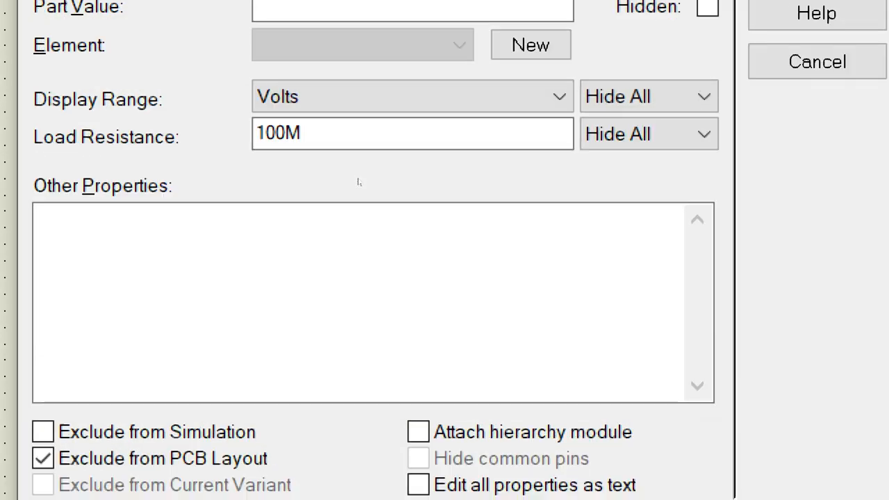
# Set the display range of all three input voltmeters to Millivolts.
pyautogui.click(430, 104)
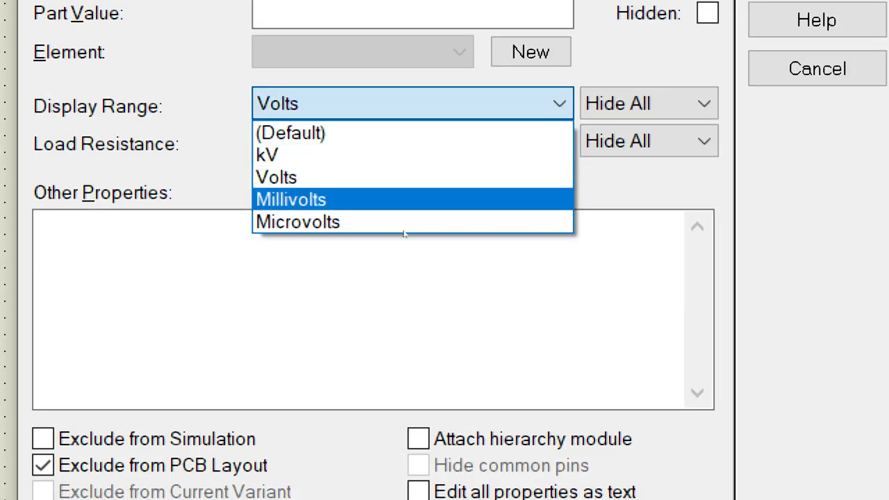
pyautogui.click(404, 200)
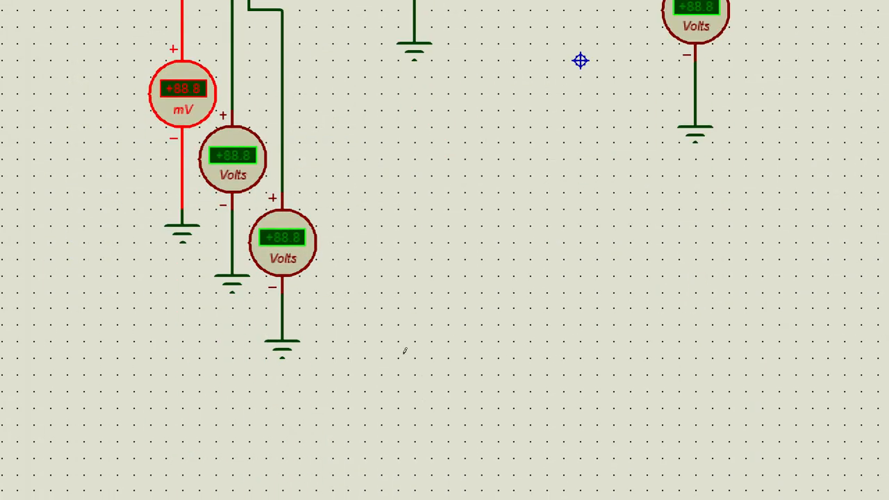
pyautogui.doubleClick(233, 160)
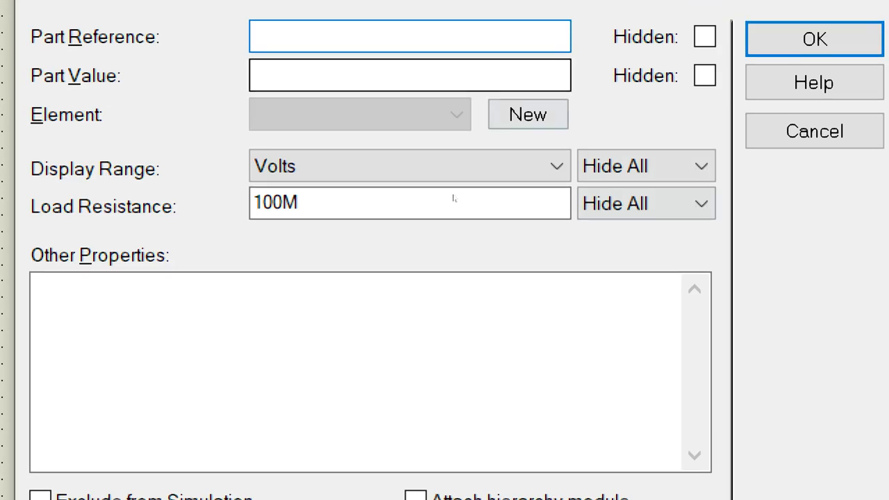
pyautogui.click(447, 171)
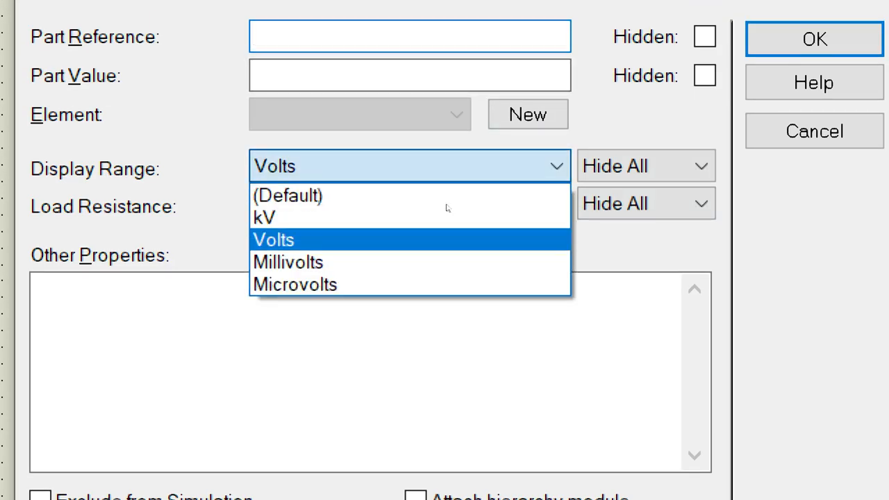
pyautogui.click(415, 261)
pyautogui.click(814, 39)
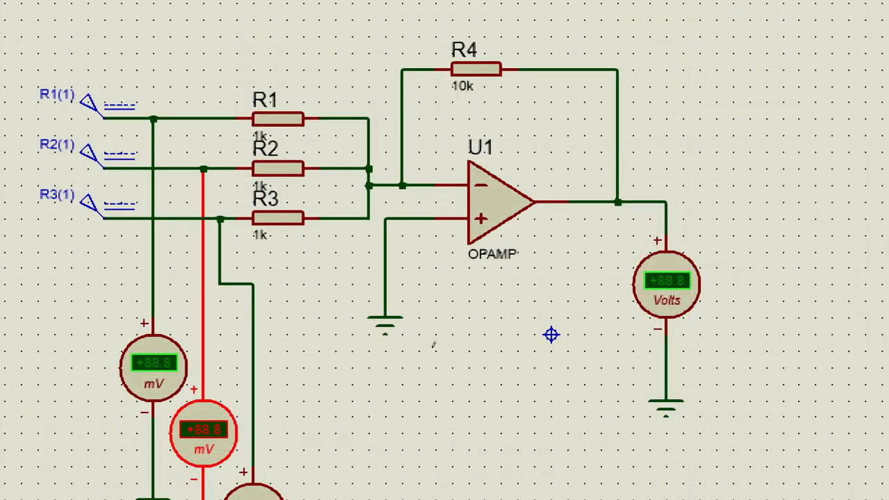
pyautogui.doubleClick(253, 291)
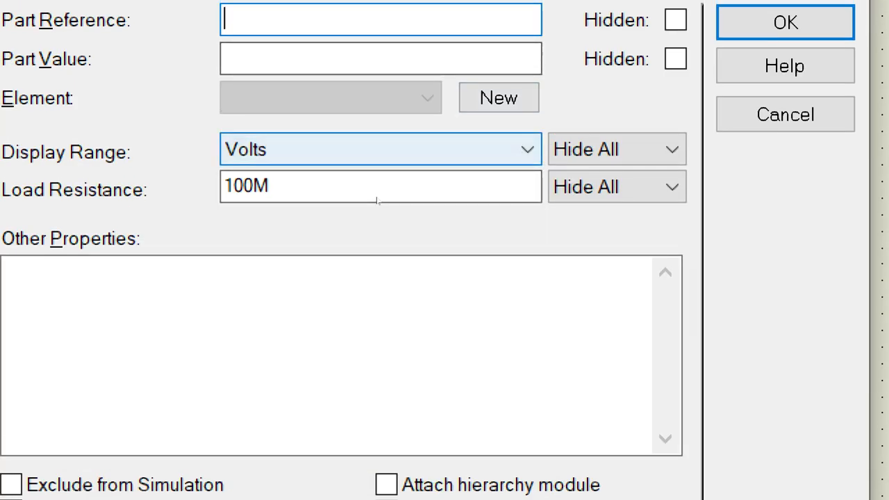
pyautogui.click(381, 149)
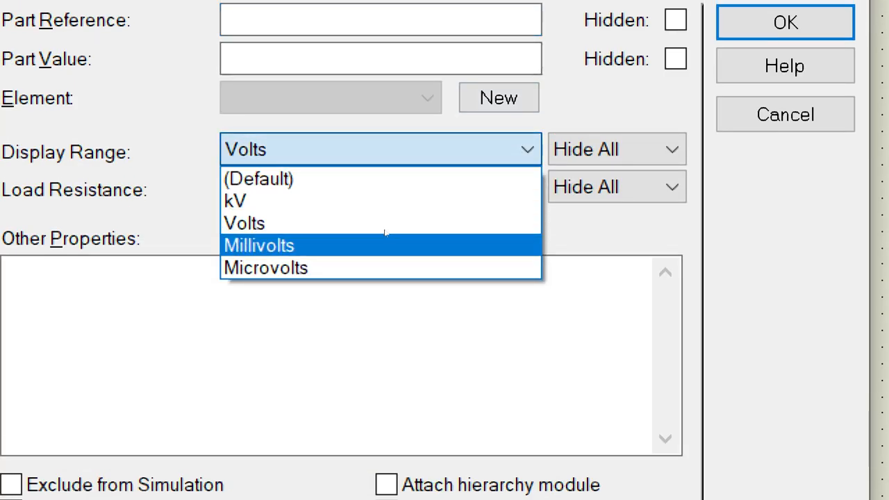
pyautogui.click(382, 242)
pyautogui.click(753, 54)
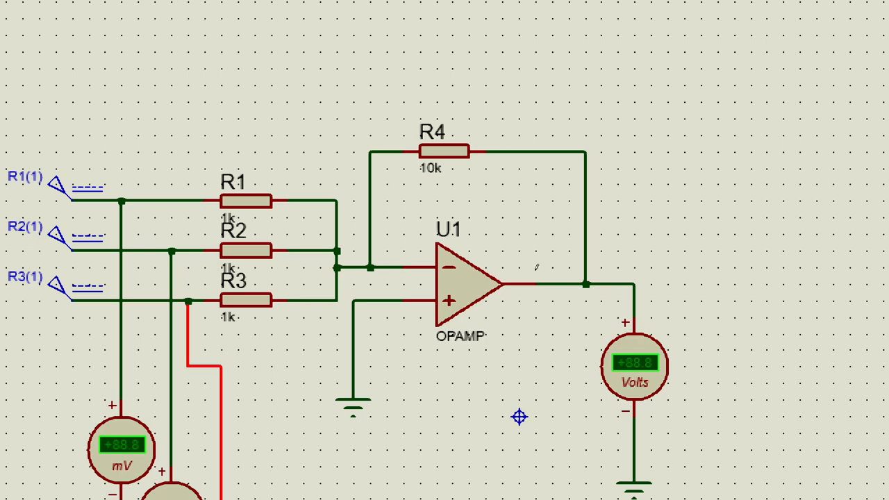
# Set the display range of the op-amp's output voltmeter to Millivolts.
pyautogui.doubleClick(635, 366)
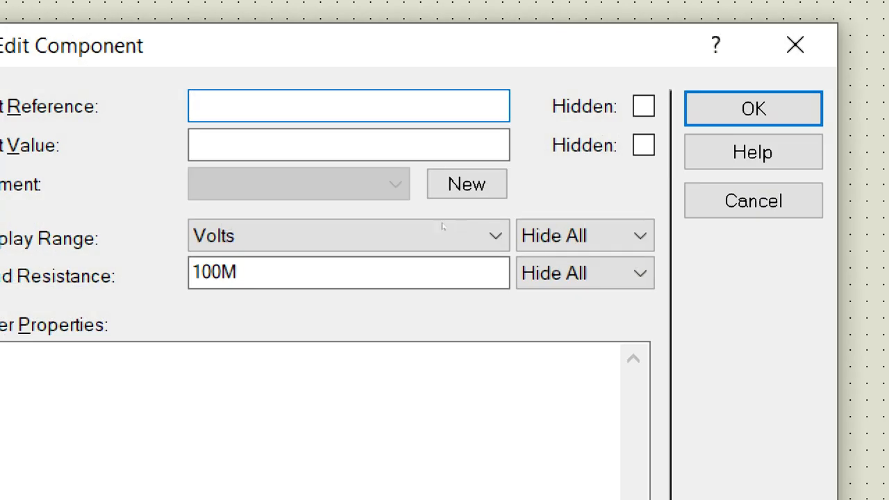
pyautogui.click(405, 235)
pyautogui.click(399, 332)
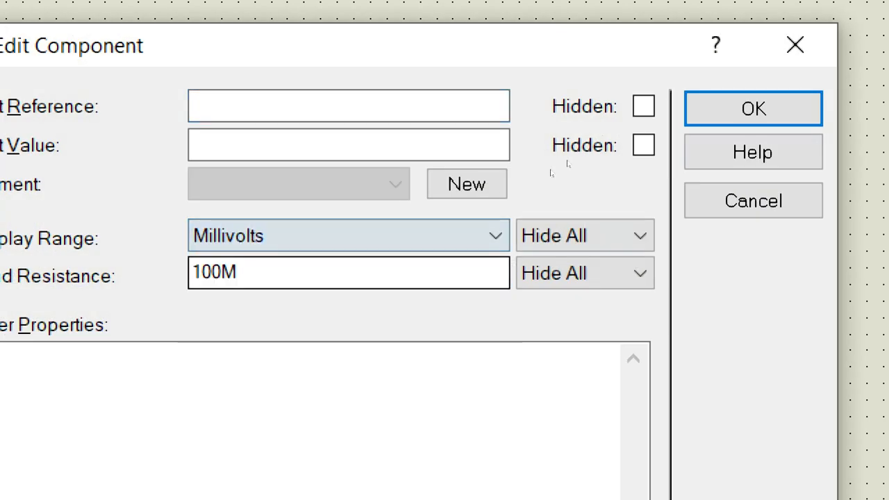
pyautogui.click(753, 109)
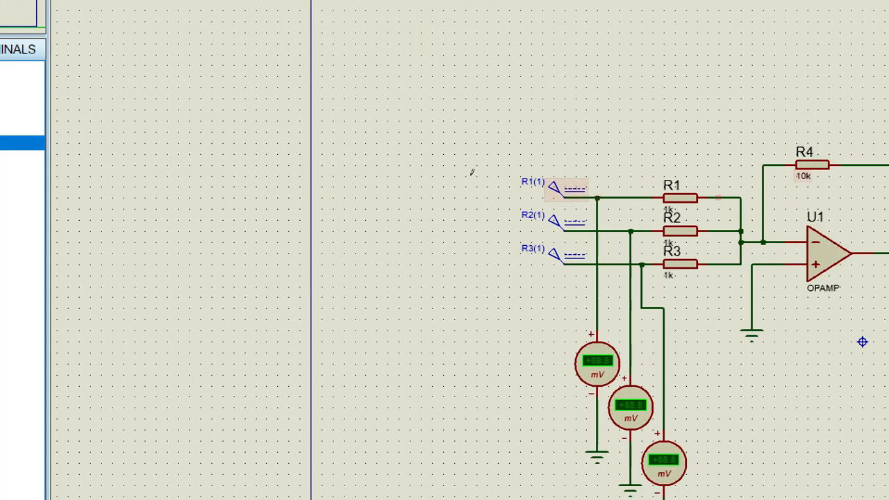
# Set the voltage of the R1(1) DC generator to 0.01 V.
pyautogui.click(545, 186)
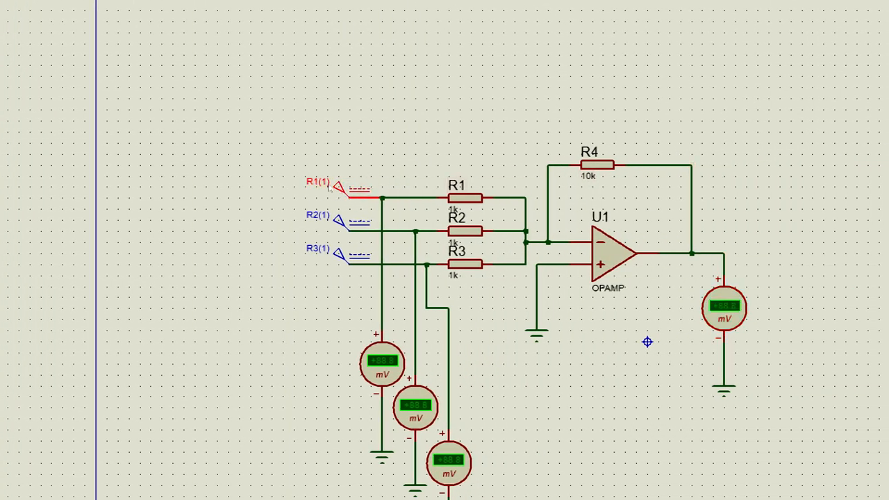
pyautogui.click(330, 185)
pyautogui.press('Tab')
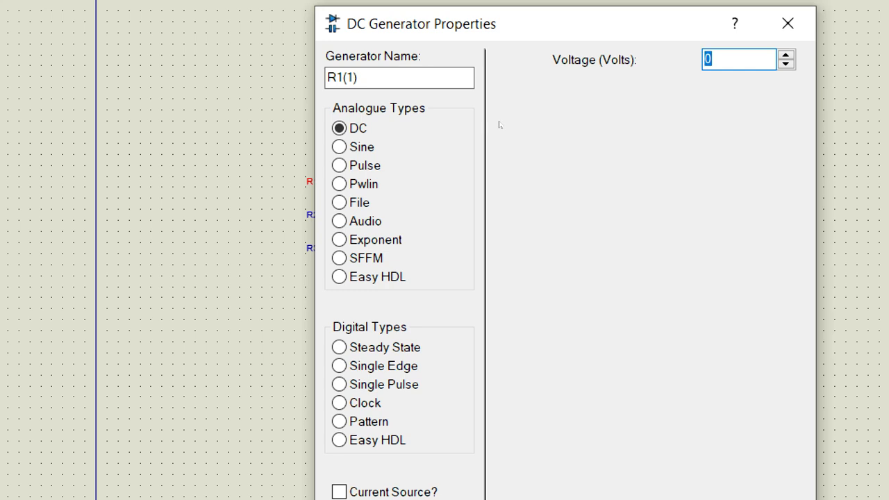
pyautogui.write('10')
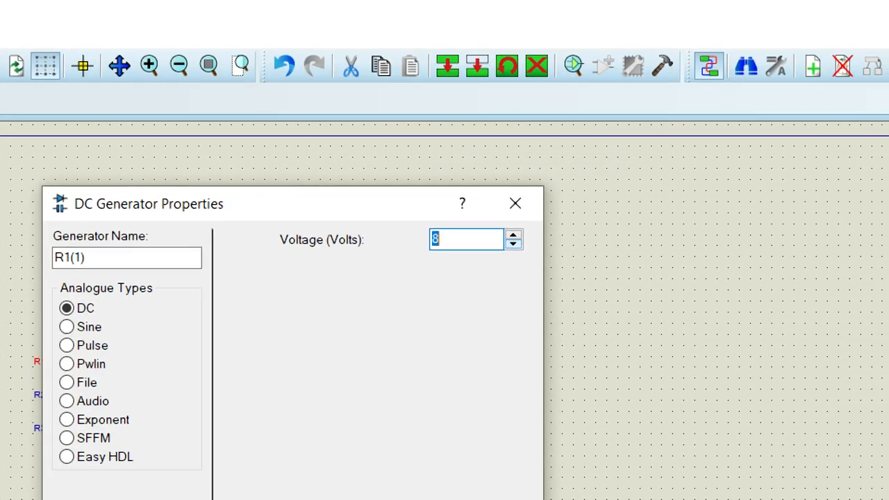
pyautogui.write('0.1')
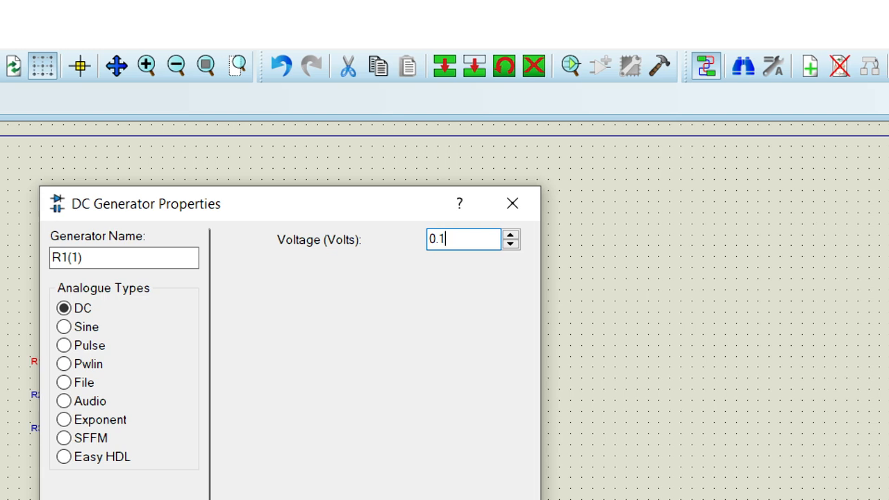
pyautogui.write('01')
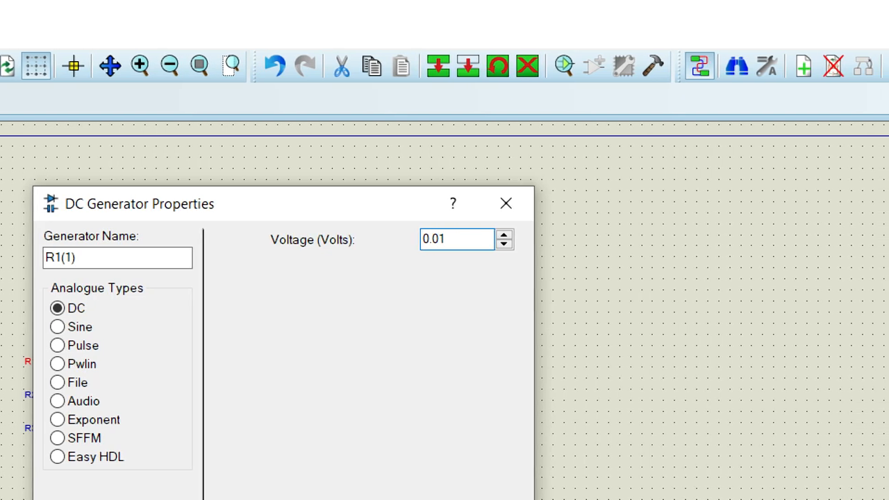
pyautogui.press('Return')
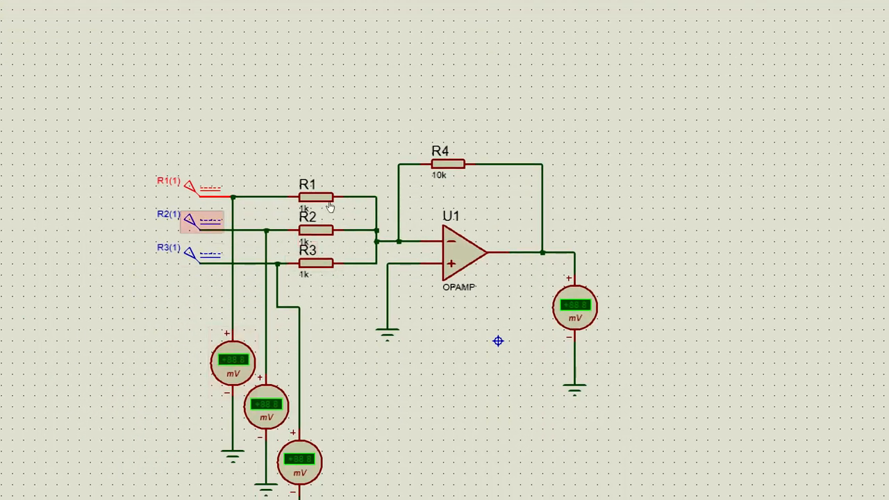
# Set the voltages of the R2(1) and R3(1) DC generators to 0.01 V each.
pyautogui.doubleClick(186, 217)
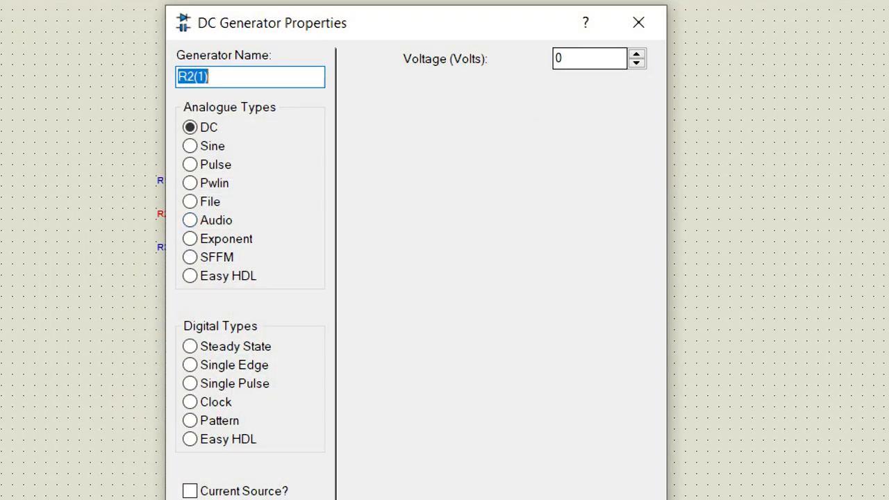
pyautogui.press('Tab')
pyautogui.write('0.01')
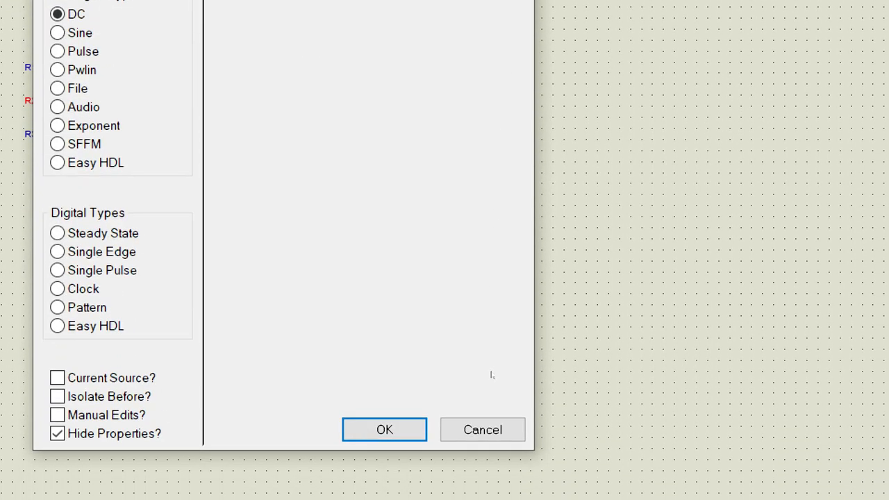
pyautogui.press('Return')
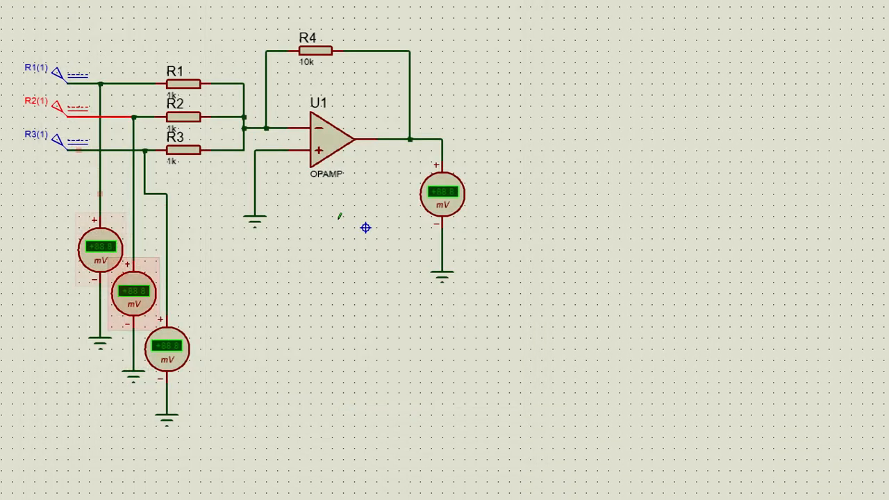
pyautogui.doubleClick(64, 142)
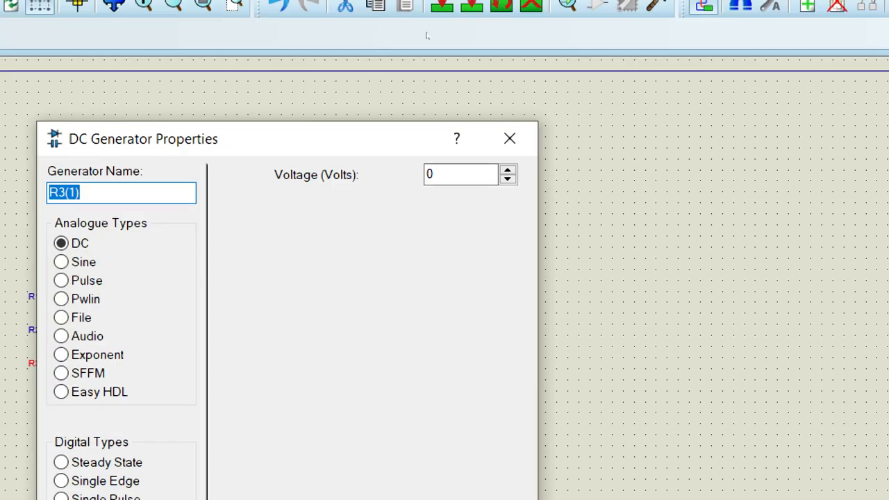
pyautogui.press('Tab')
pyautogui.write('0.01')
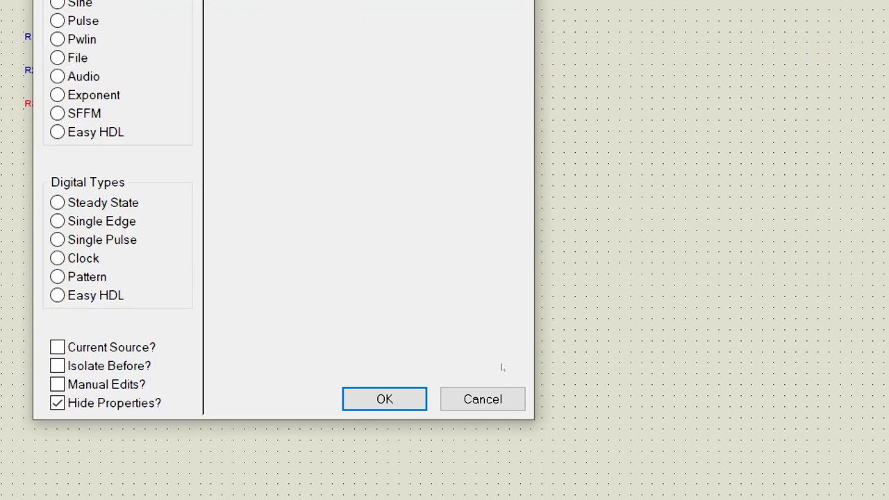
pyautogui.press('Return')
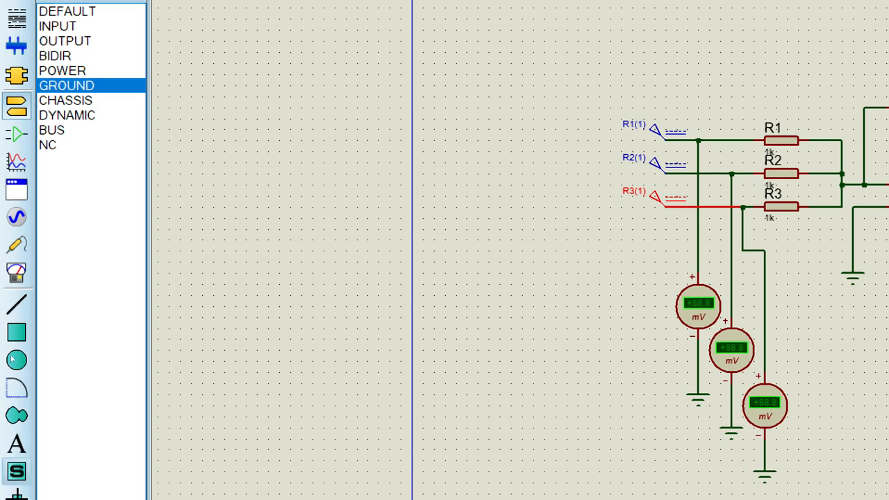
# Add a 2D graphics text label "Va" with a height of 0.3 in to the left of the R1(1) generator and shift it slightly upward.
pyautogui.click(15, 355)
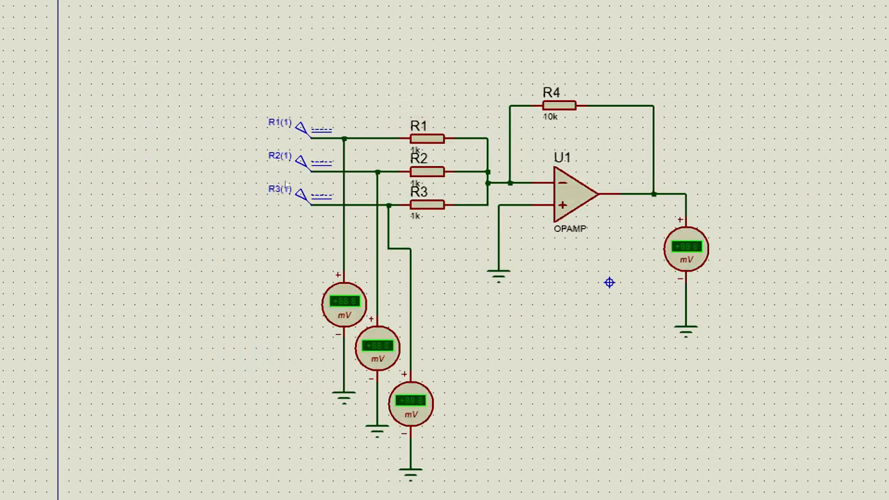
pyautogui.click(285, 184)
pyautogui.write('Va')
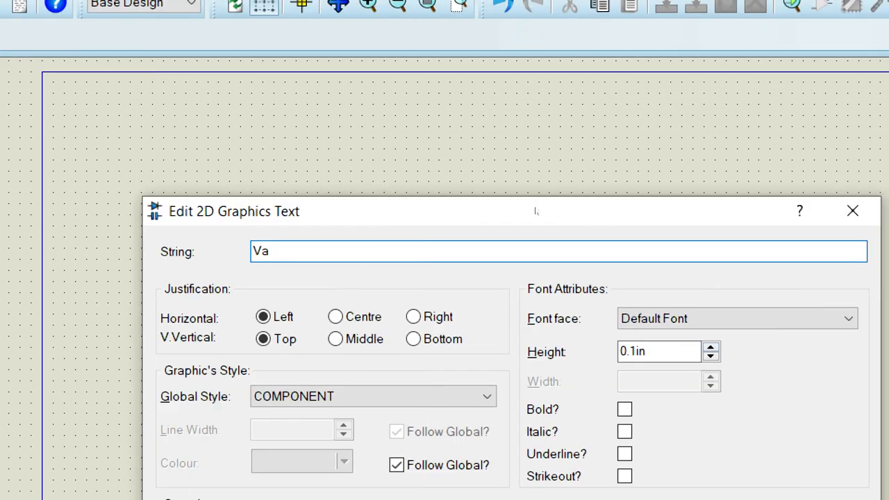
pyautogui.moveTo(652, 352); pyautogui.dragTo(584, 350)
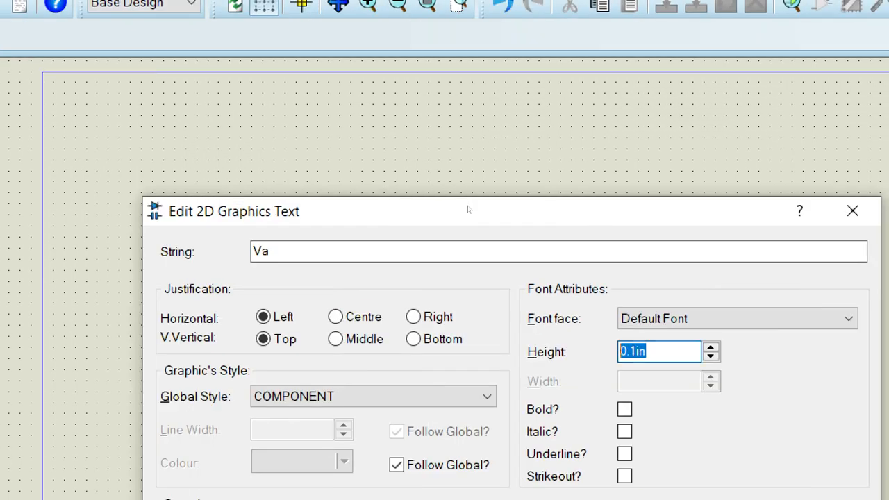
pyautogui.write('0.3')
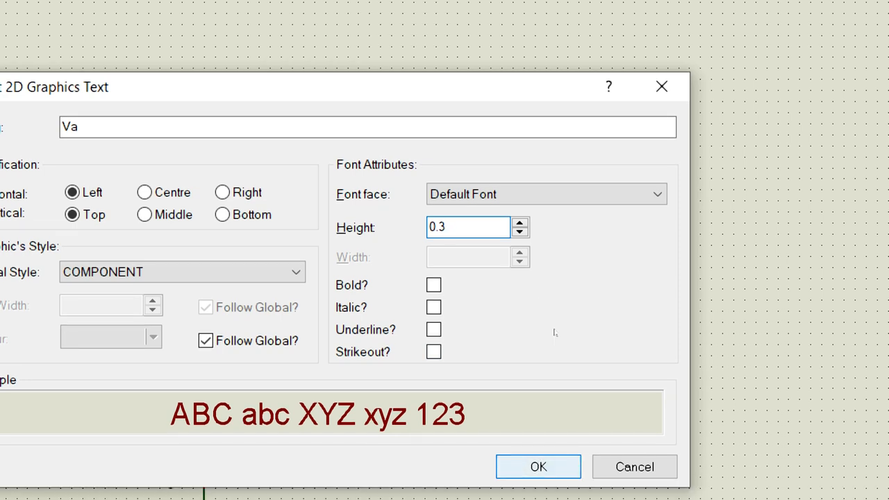
pyautogui.click(538, 490)
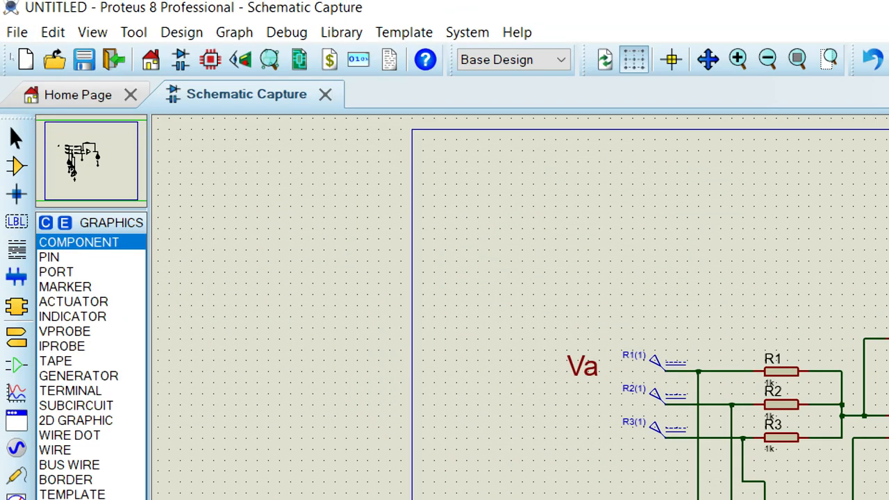
pyautogui.click(582, 367)
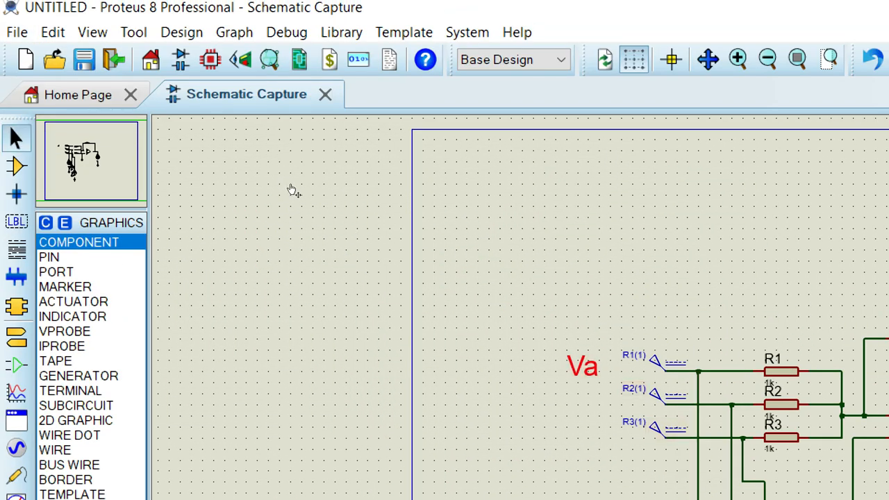
pyautogui.moveTo(582, 367); pyautogui.dragTo(582, 344)
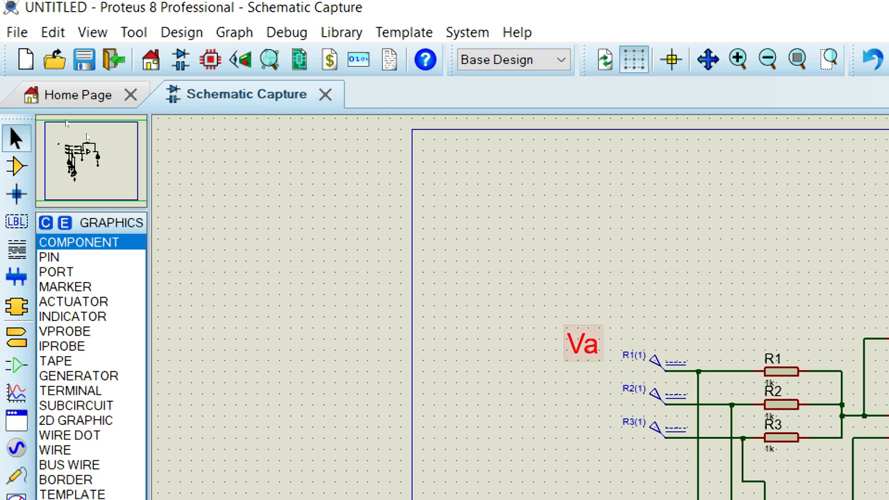
# Add 2D graphics text labels "Vb" and "Vc" with a height of 0.3 in beside the R2(1) and R3(1) generators.
pyautogui.click(17, 401)
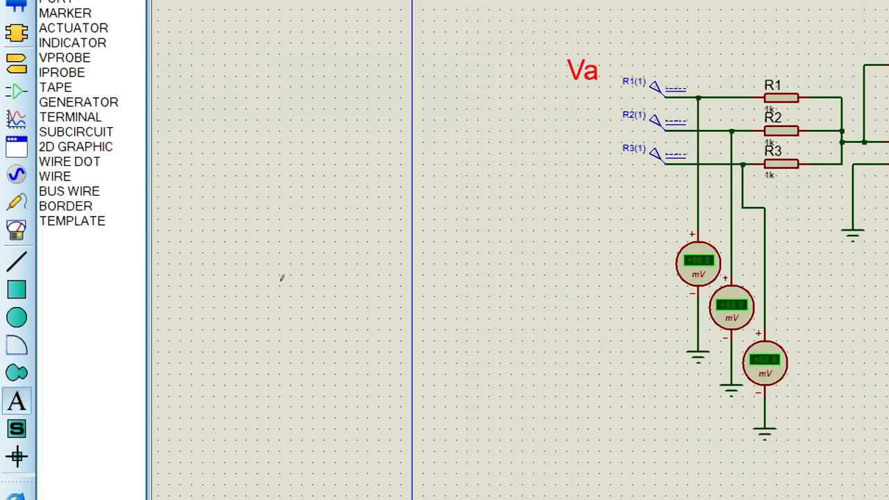
pyautogui.click(291, 205)
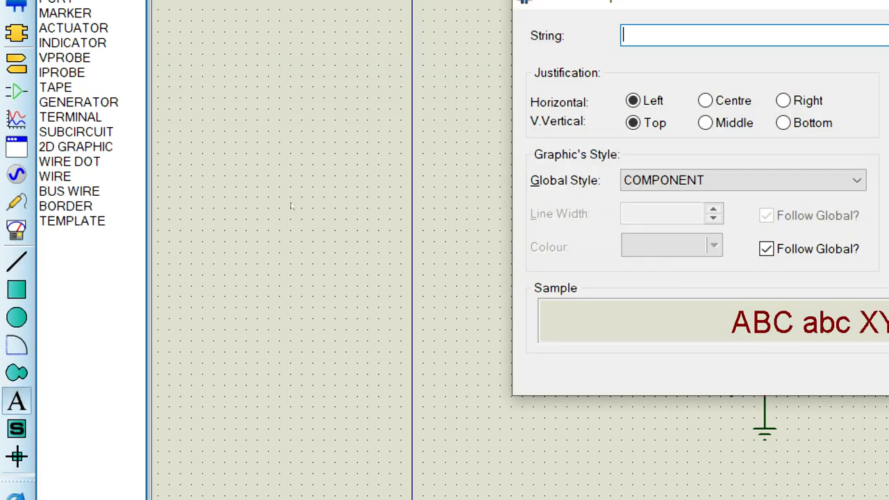
pyautogui.write('Vb')
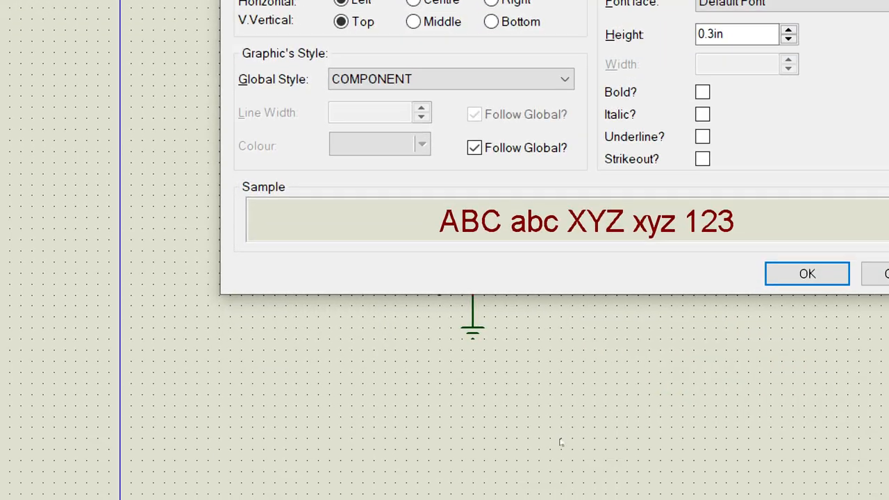
pyautogui.press('Return')
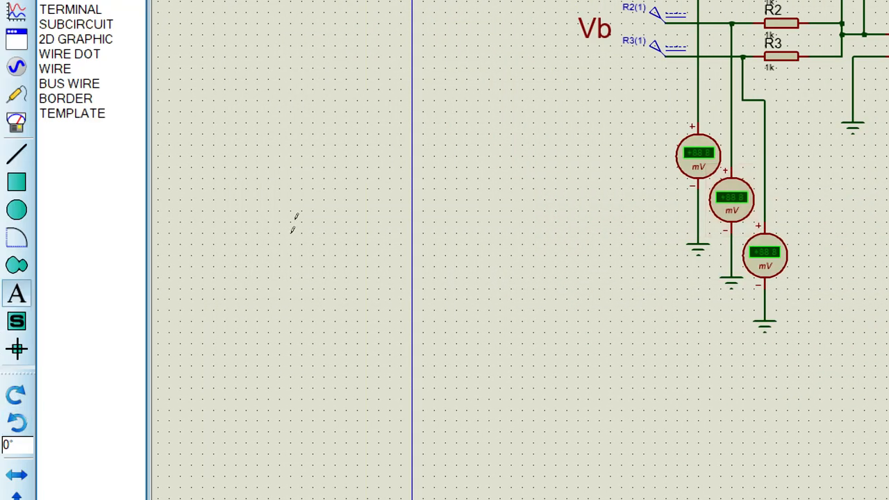
pyautogui.click(296, 220)
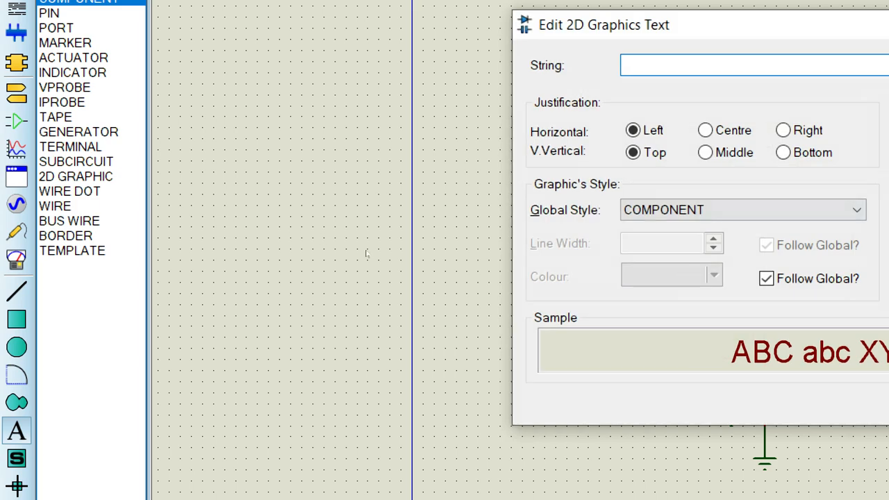
pyautogui.write('Vc')
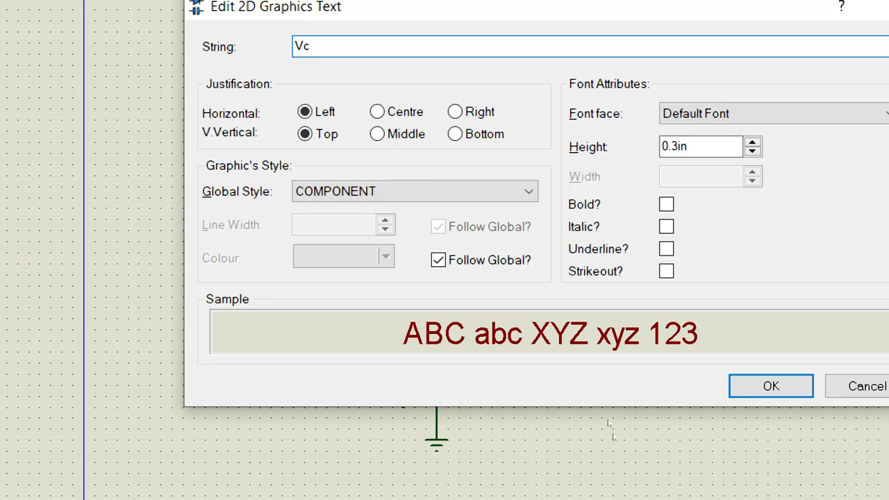
pyautogui.press('Return')
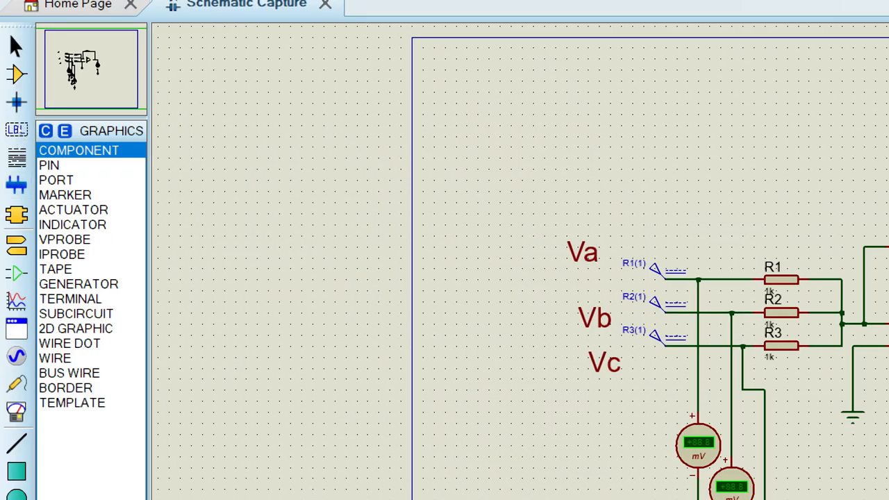
# Move the "Vb" and "Vc" labels into an evenly spaced column directly below "Va".
pyautogui.click(14, 43)
pyautogui.moveTo(594, 318); pyautogui.dragTo(594, 296)
pyautogui.click(303, 235)
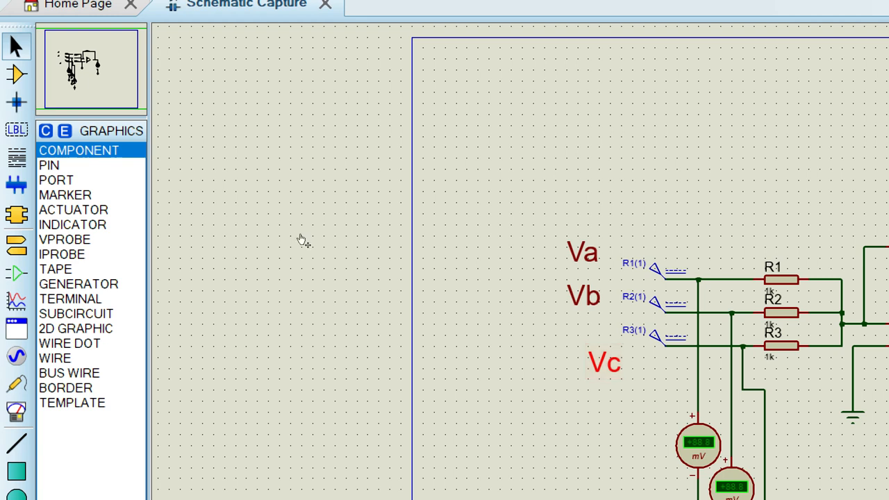
pyautogui.moveTo(604, 362); pyautogui.dragTo(583, 339)
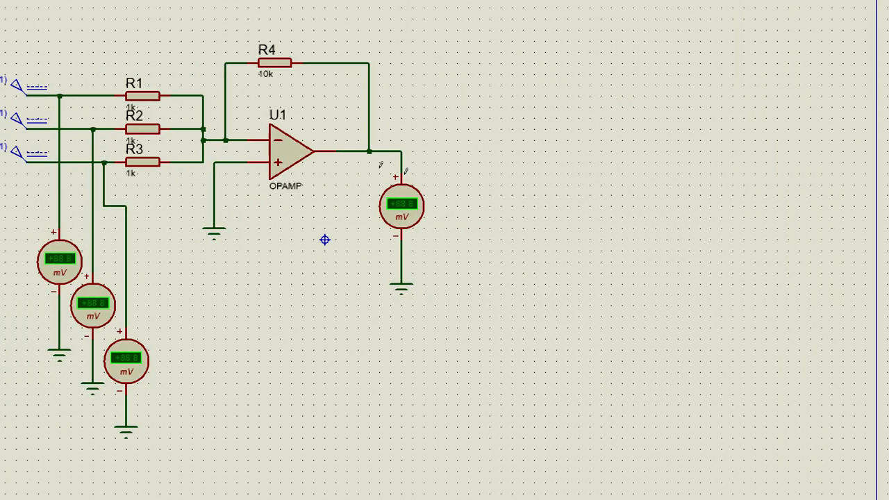
# Add the 0.3 in graphics text "Vo= - R2/R1 (Va+Vb+Vc)" to the right of the op-amp output.
pyautogui.click(525, 202)
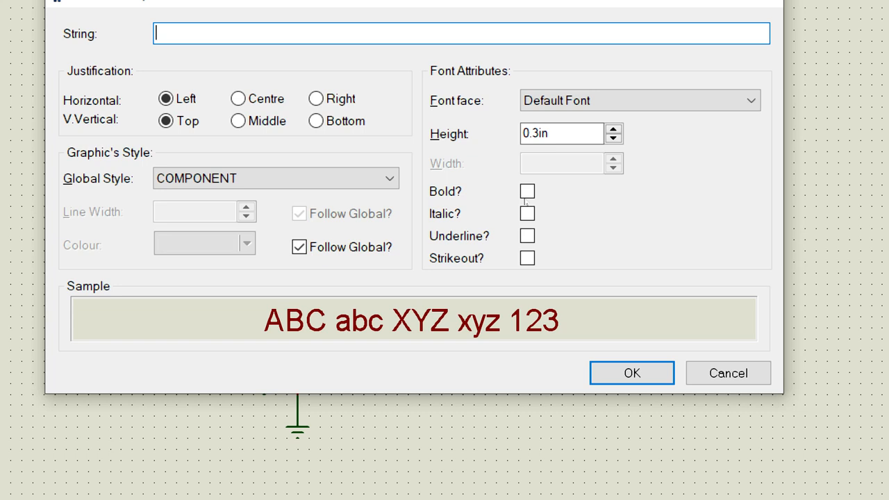
pyautogui.write('V')
pyautogui.write('o= ')
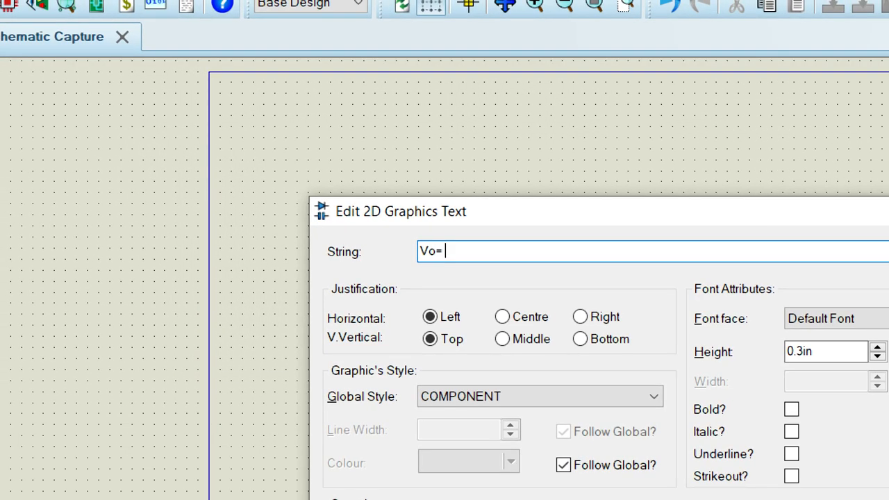
pyautogui.write('-')
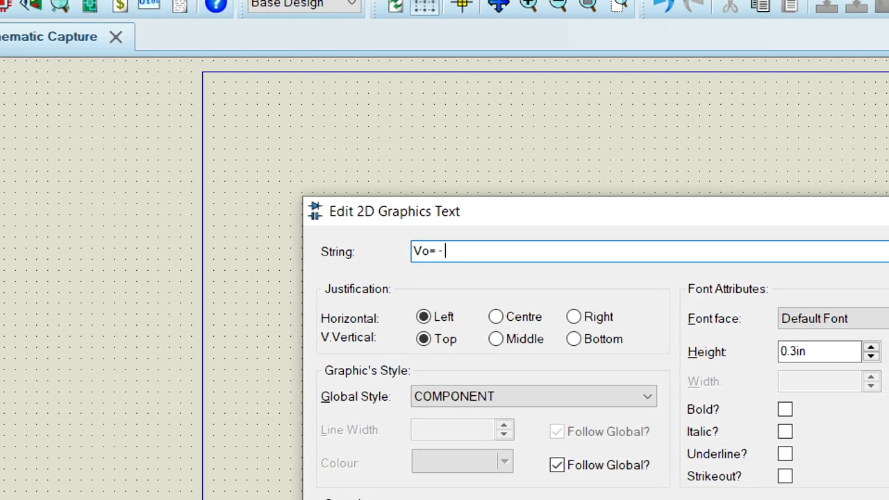
pyautogui.write(' R2/R')
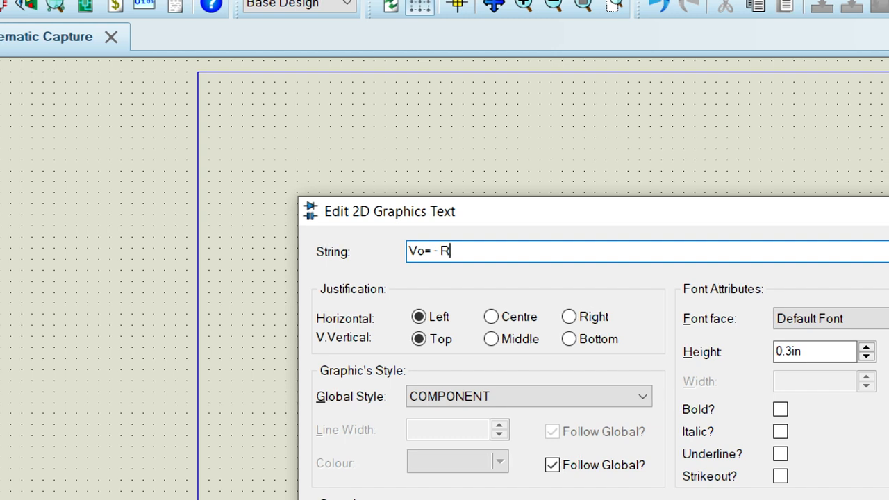
pyautogui.write('1 (')
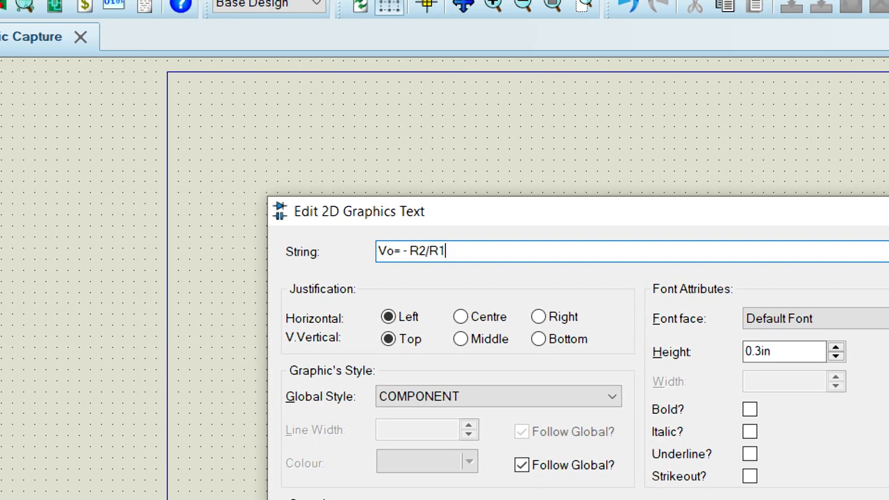
pyautogui.write('Va+')
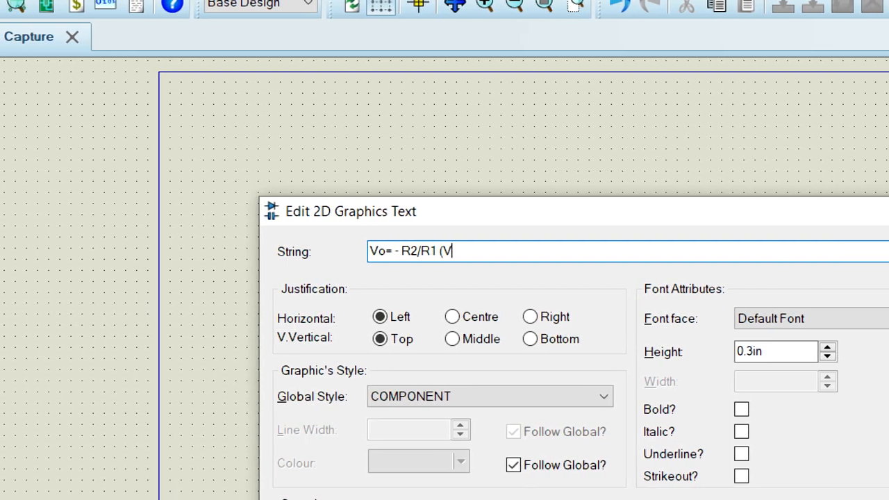
pyautogui.write('Vb+')
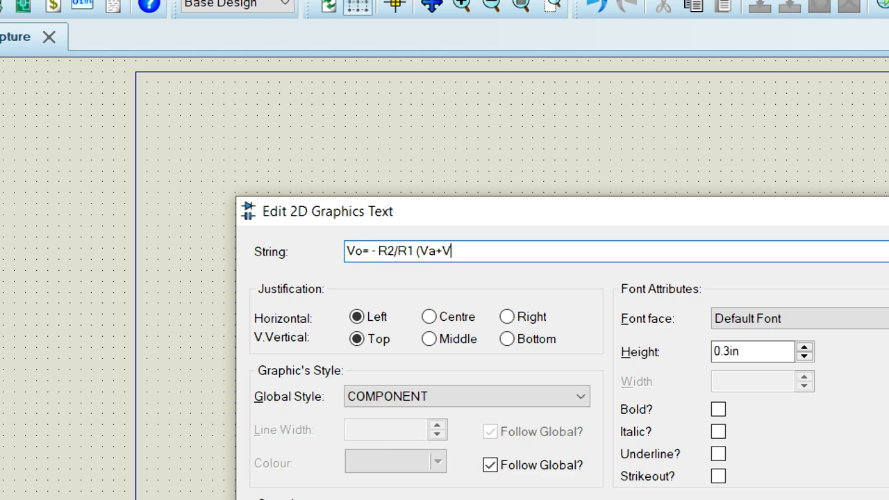
pyautogui.write('Vc)')
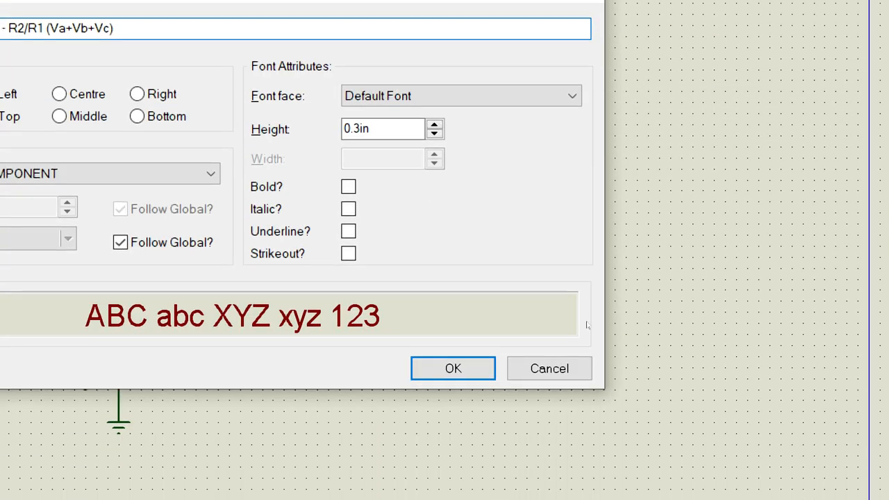
pyautogui.press('Return')
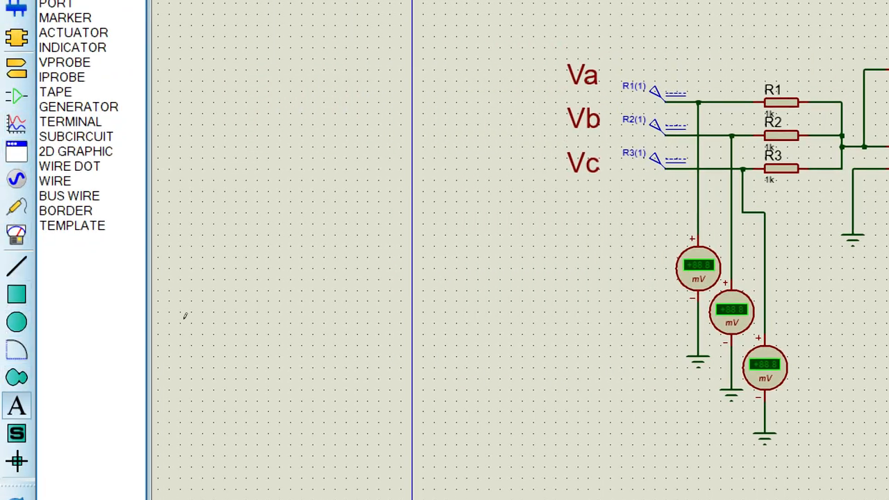
# Add the 0.3 in graphics text "Vo= -300mV" below the output formula, beside the output voltmeter.
pyautogui.click(546, 235)
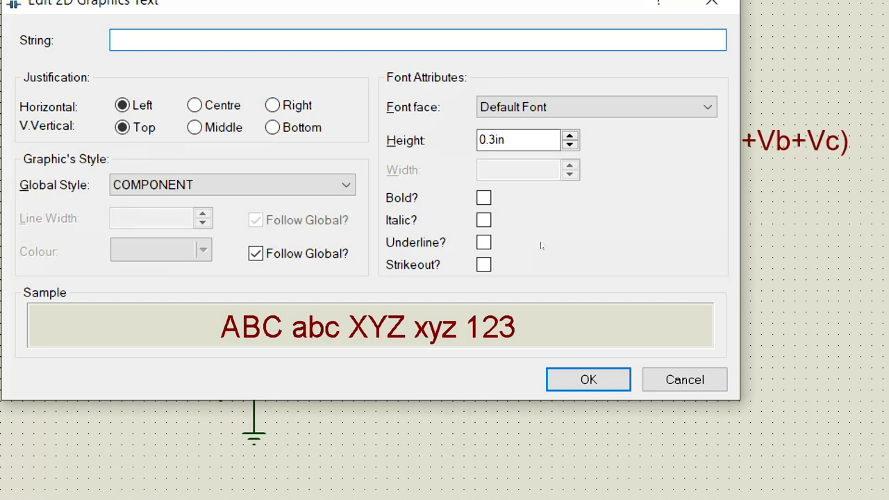
pyautogui.write('Vo=')
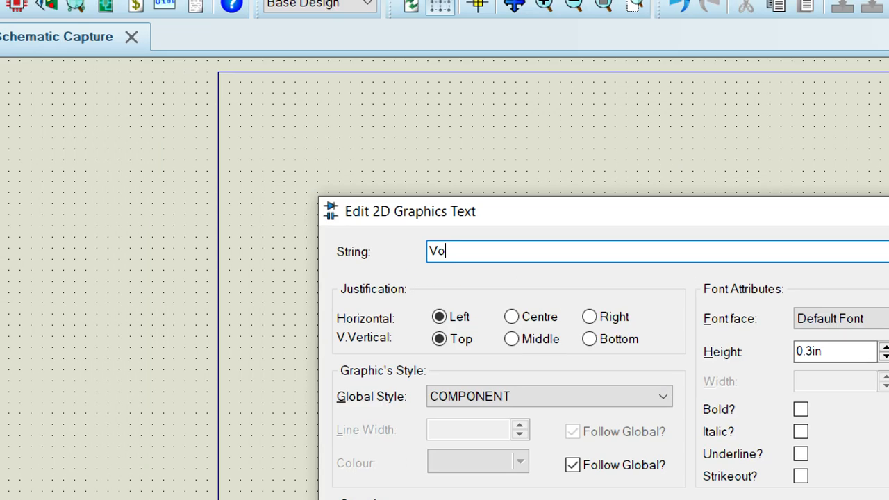
pyautogui.write(' -300')
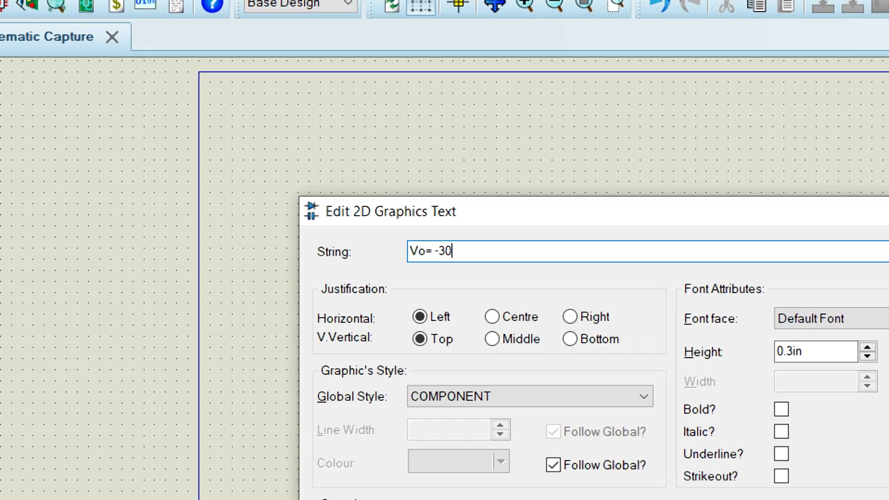
pyautogui.write('mV')
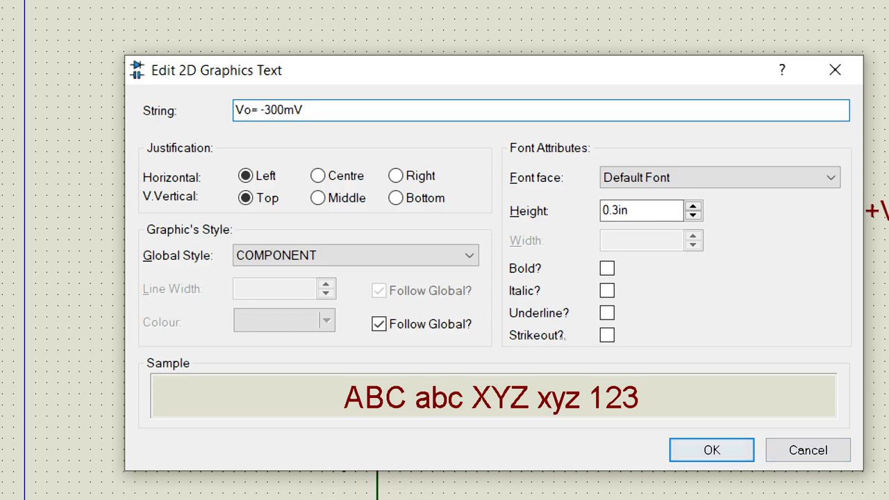
pyautogui.click(711, 450)
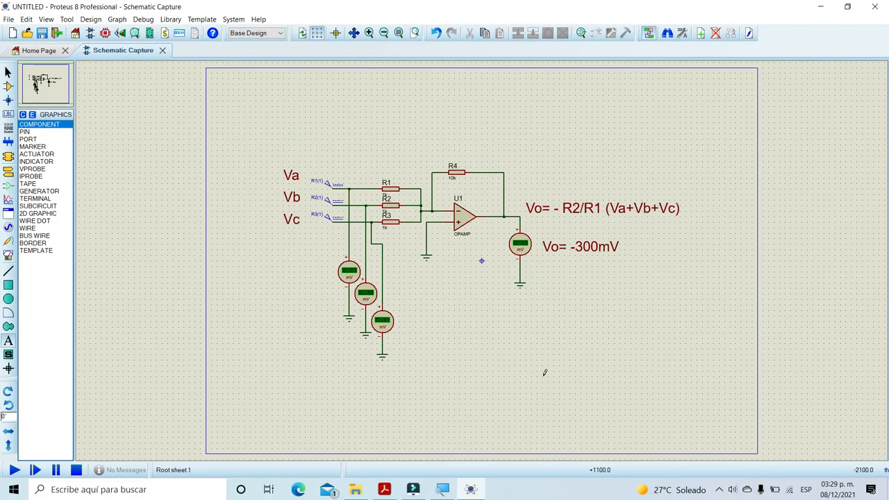
# Run the simulation with the whole circuit in view to check the input and output voltmeters, and stop it.
pyautogui.scroll(1, 483, 257)
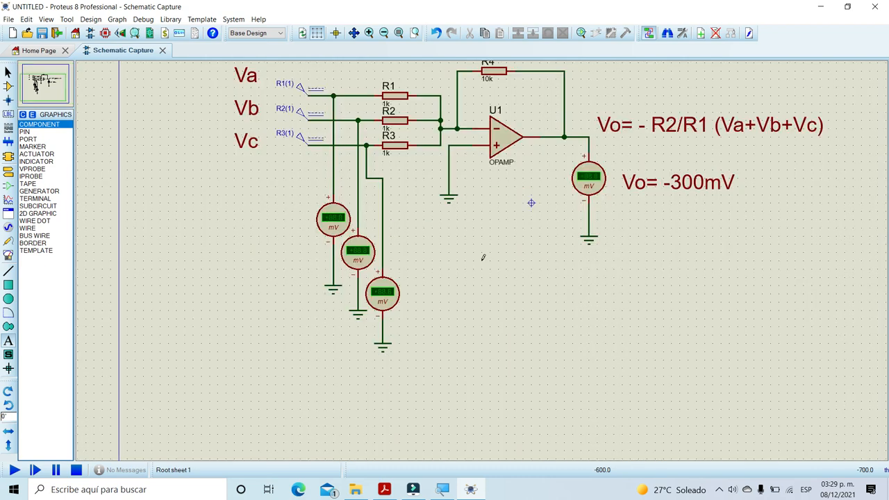
pyautogui.click(46, 89)
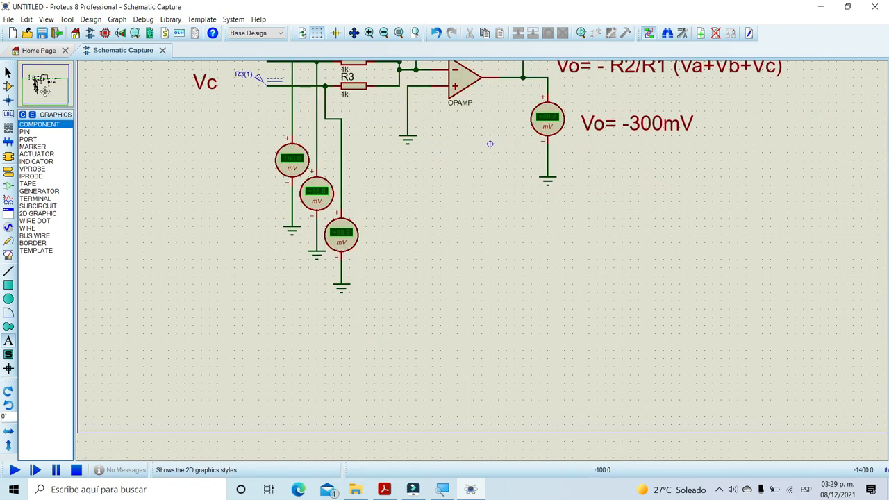
pyautogui.moveTo(424, 199); pyautogui.dragTo(424, 226)
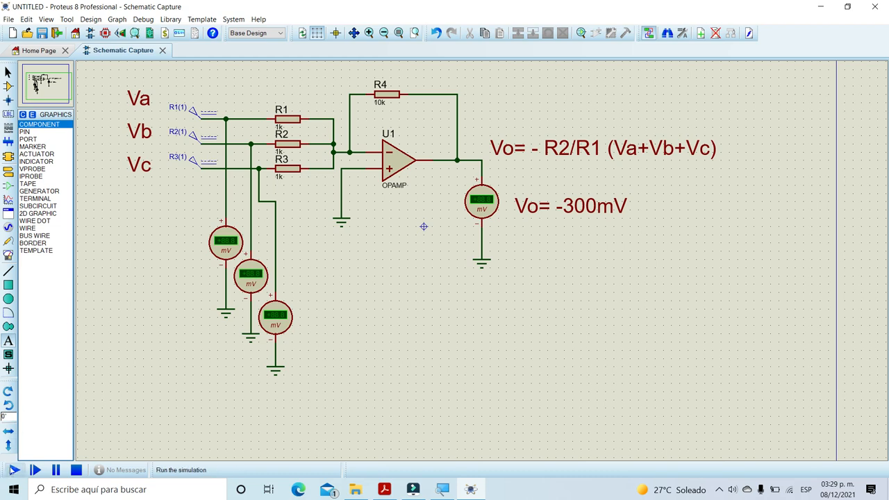
pyautogui.click(12, 470)
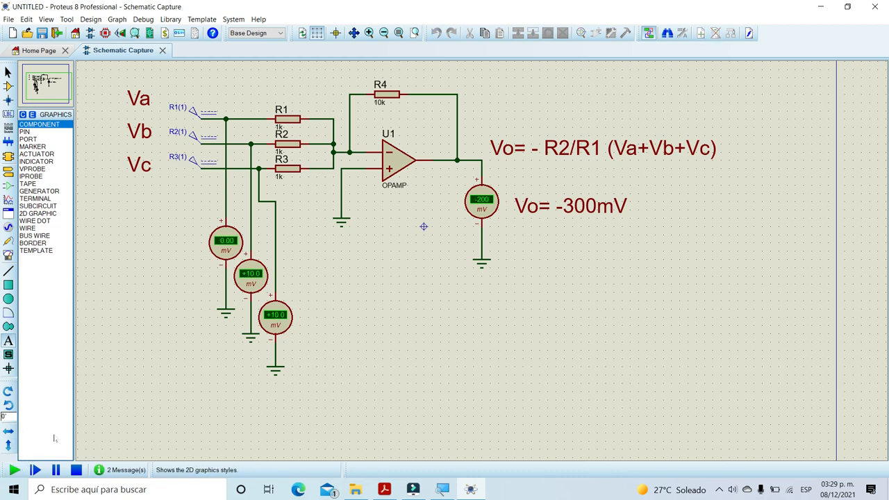
pyautogui.click(76, 469)
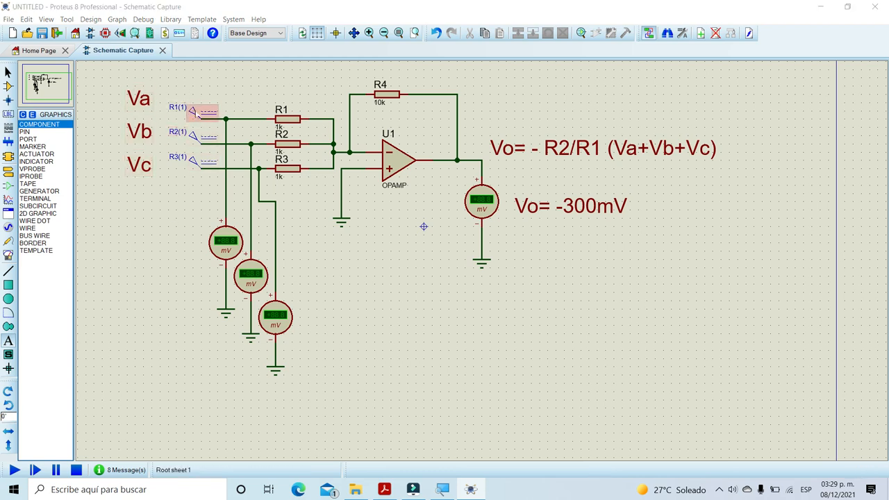
# Set the voltage of the R1(1) DC generator to 0.01 V.
pyautogui.click(198, 109)
pyautogui.click(597, 331)
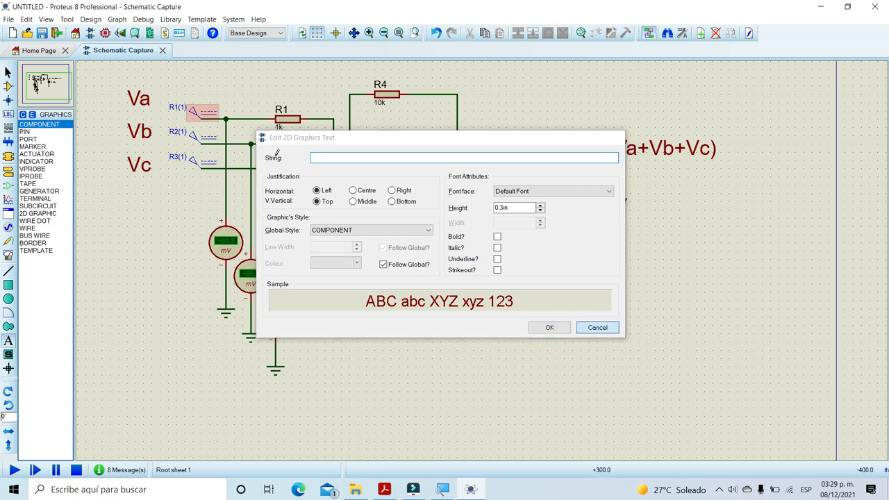
pyautogui.doubleClick(198, 120)
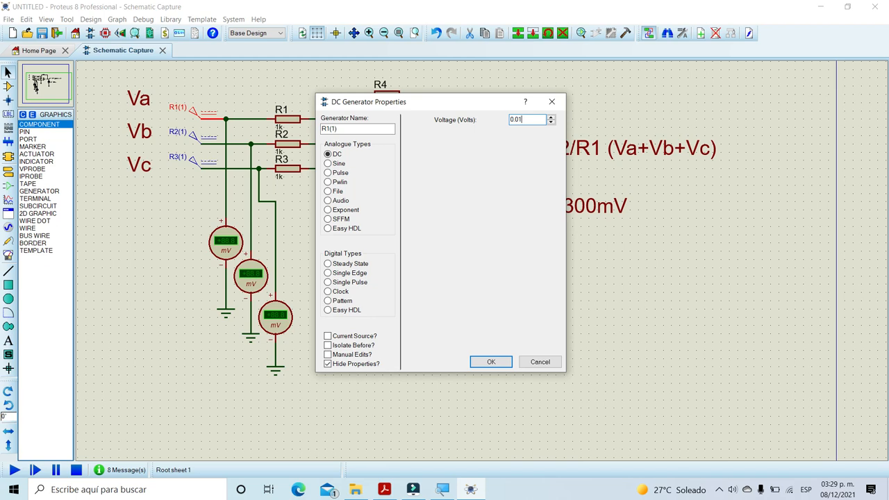
pyautogui.click(490, 362)
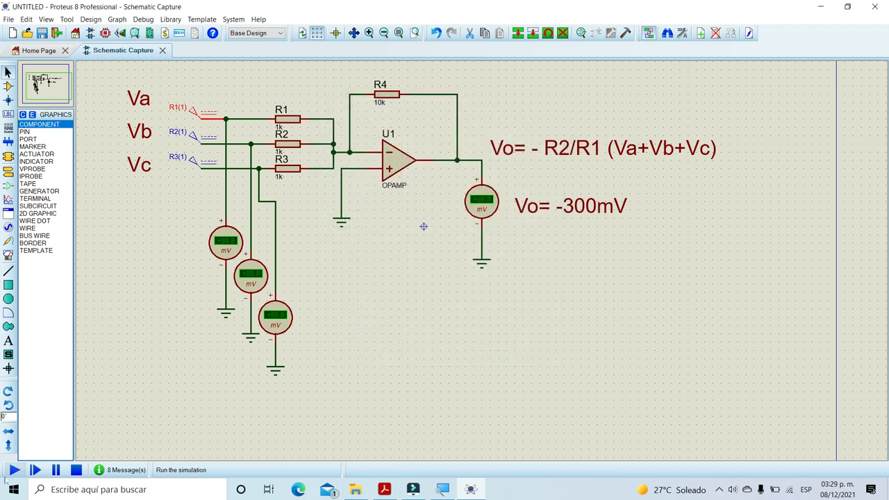
# Run the simulation again and compare the output voltmeter's reading with the calculated Vo.
pyautogui.click(14, 471)
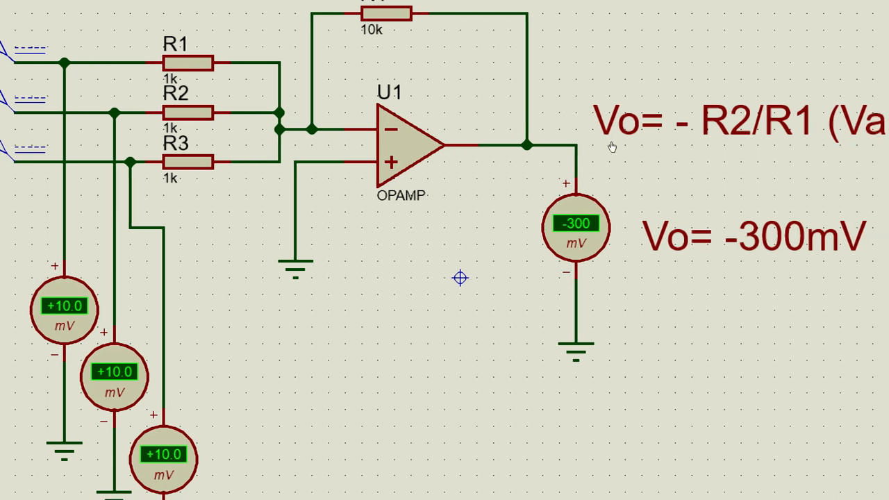
pyautogui.click(571, 144)
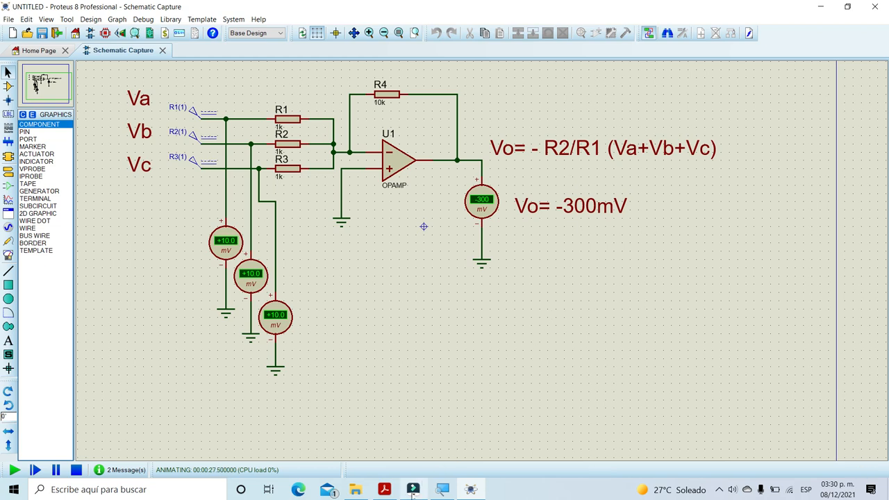
pyautogui.moveTo(413, 493)
pyautogui.click(388, 460)
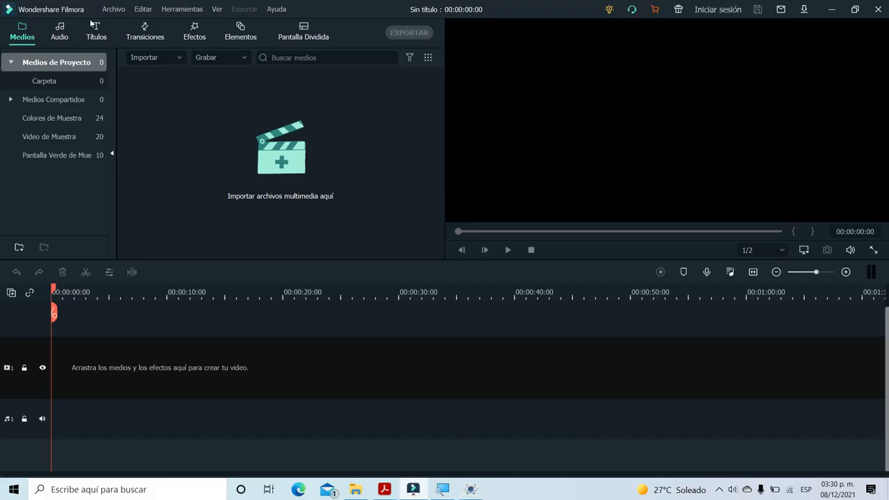